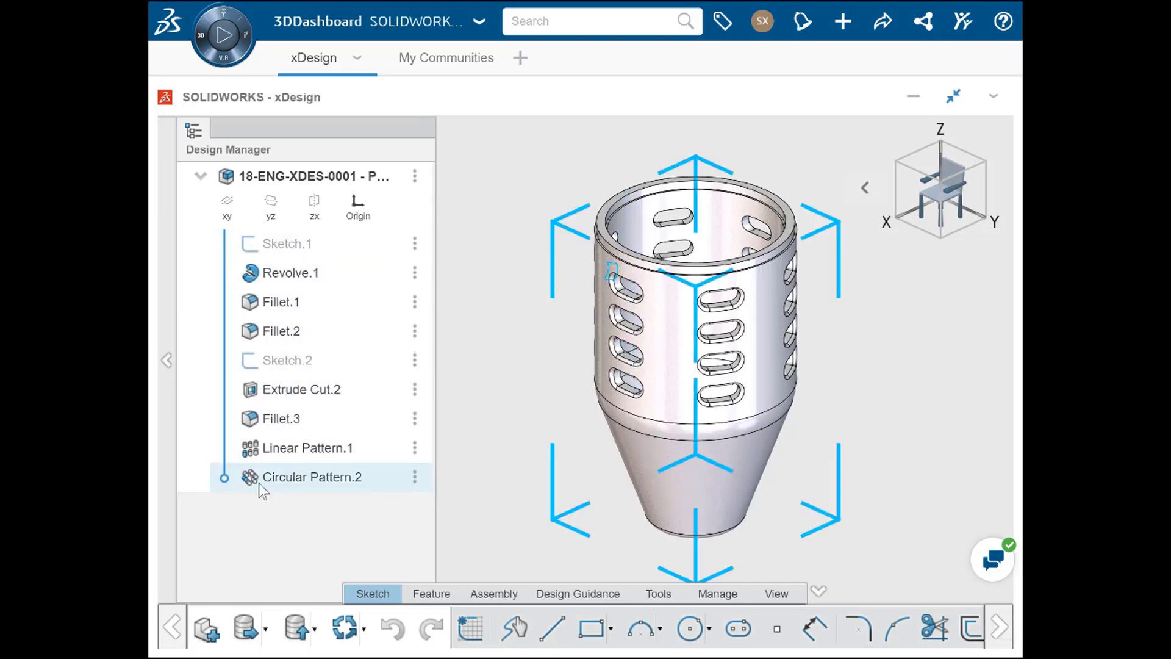
Roll the part's history back to just after Extrude Cut.2 and suppress Fillet.2 at the cylinder-to-cone transition
drag(225, 478, 229, 385)
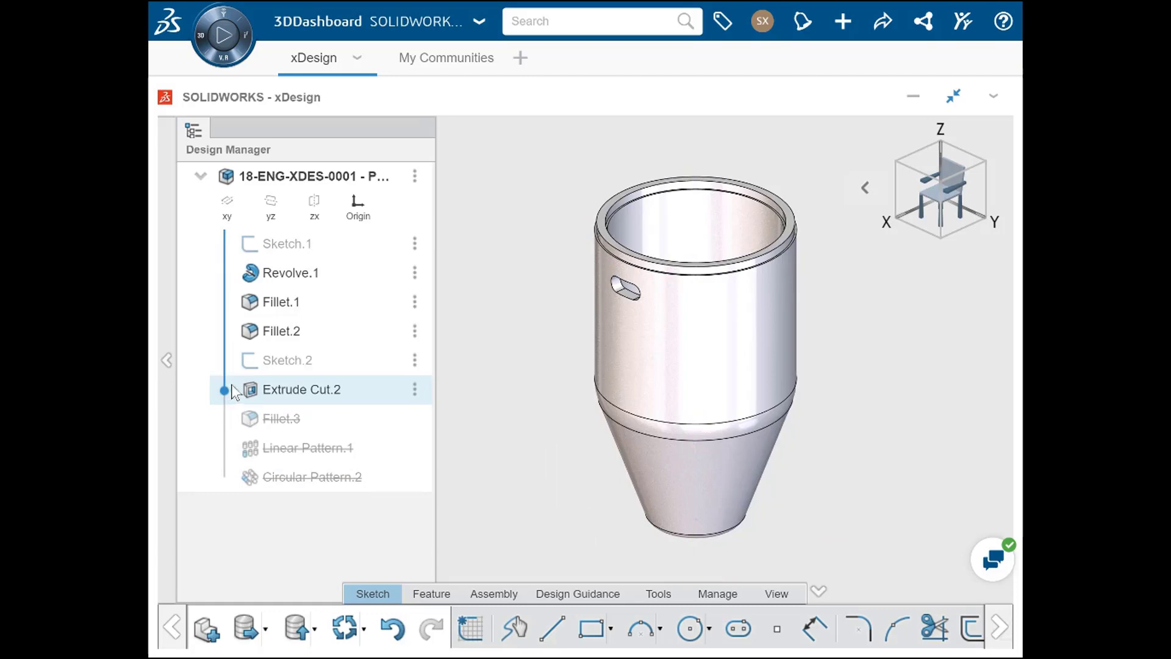
click(414, 332)
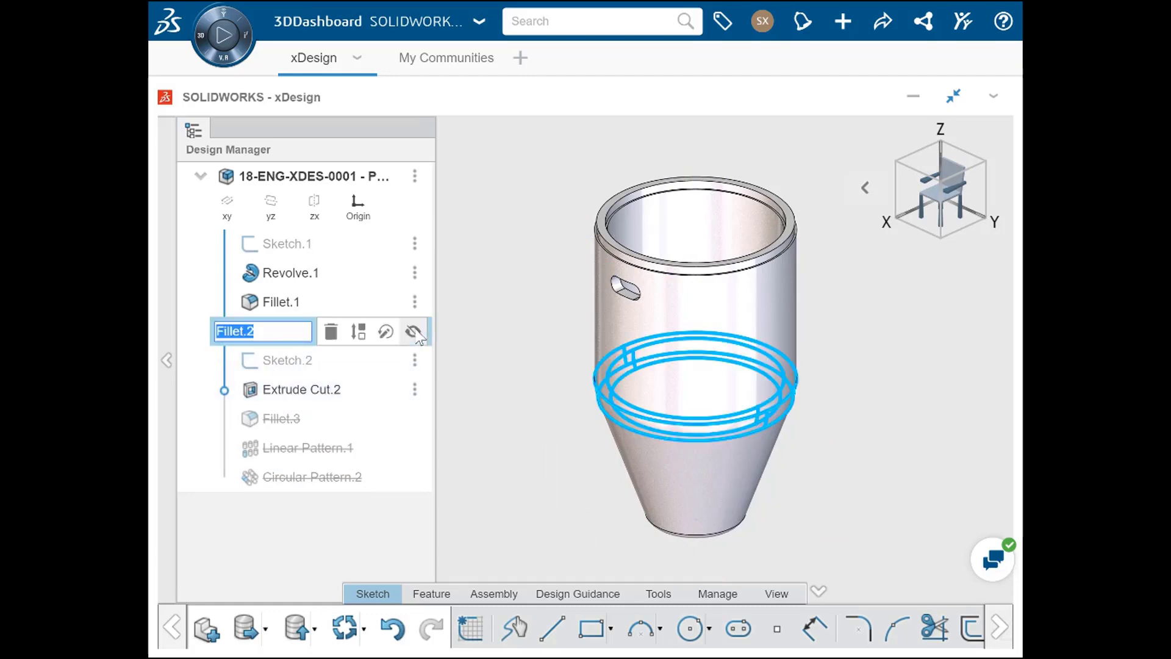
click(359, 333)
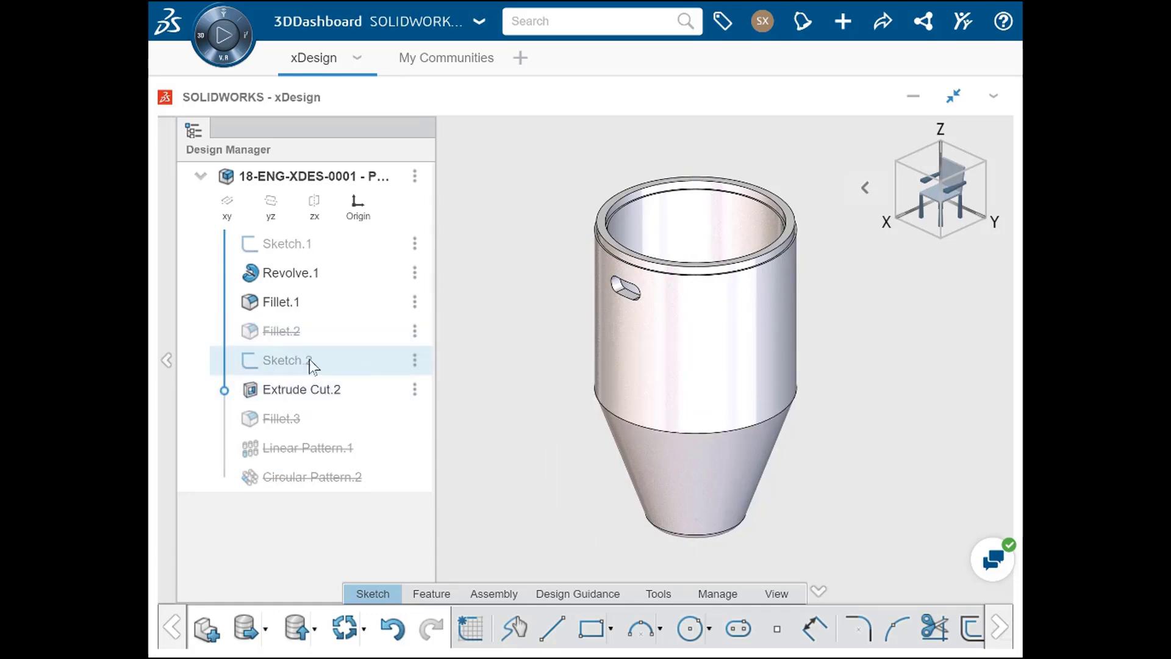
Set the slot's length in Sketch.2 to 15 mm and roll the history forward past Circular Pattern.2
click(309, 360)
click(352, 322)
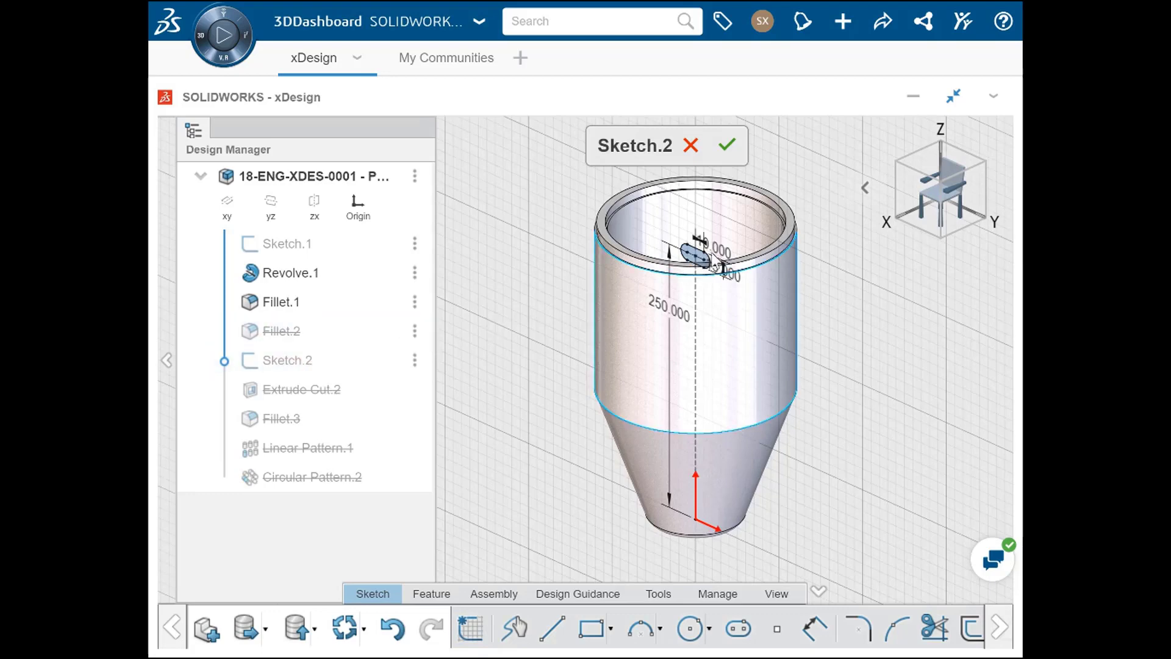
click(713, 250)
text(15)
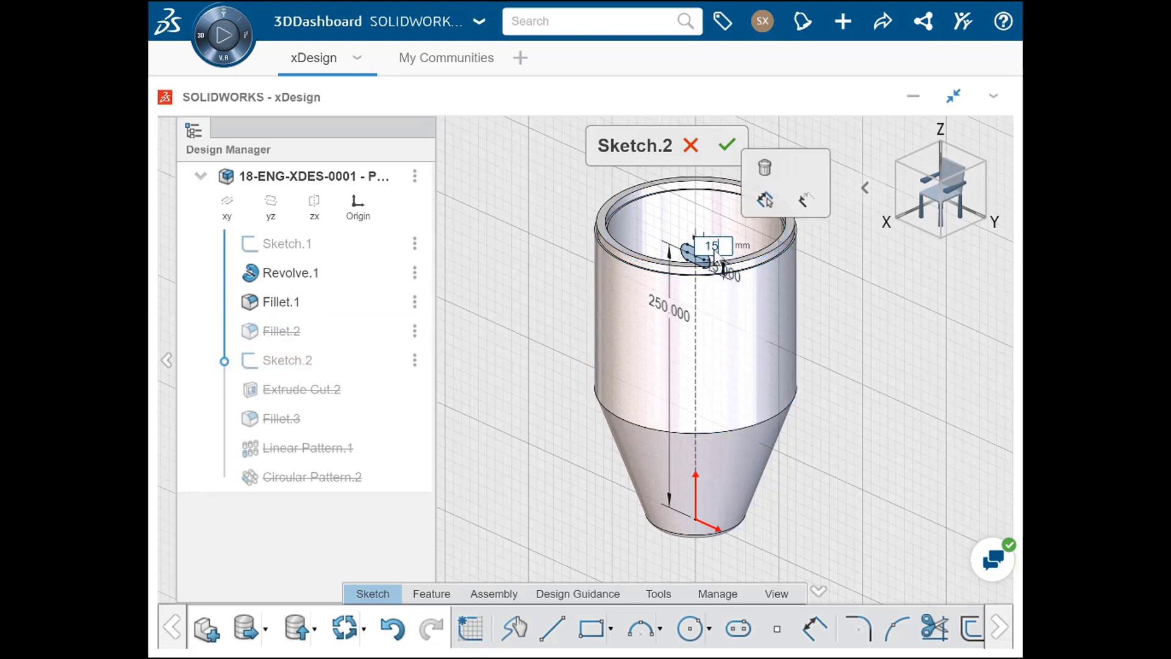
key(Return)
click(727, 145)
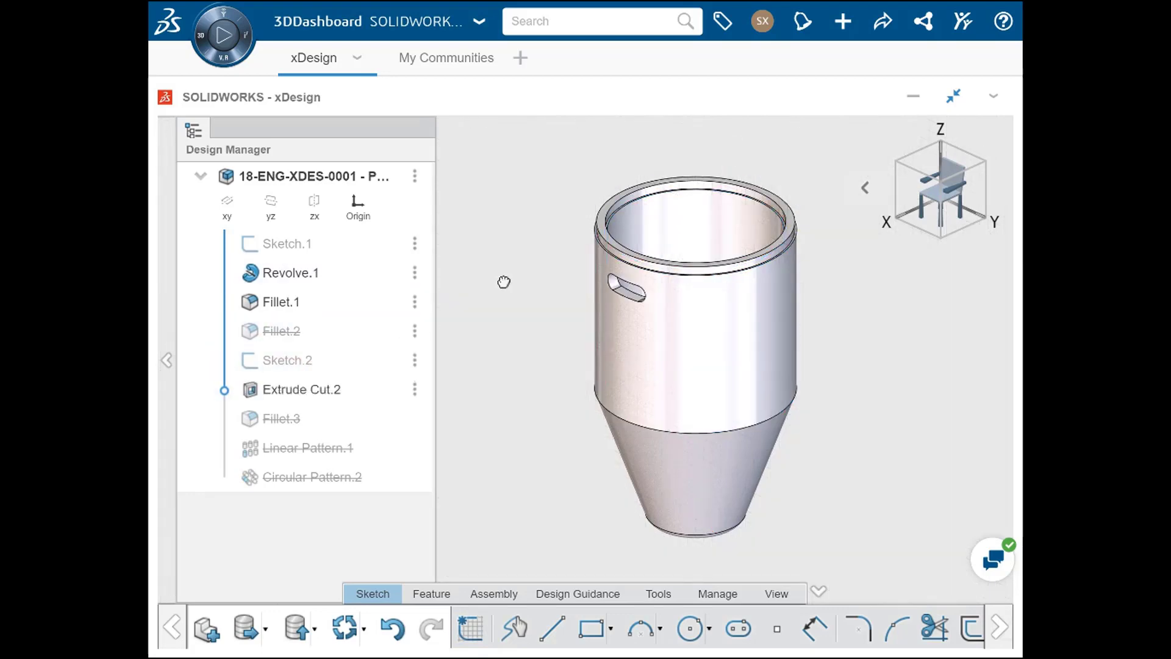
drag(223, 390, 226, 491)
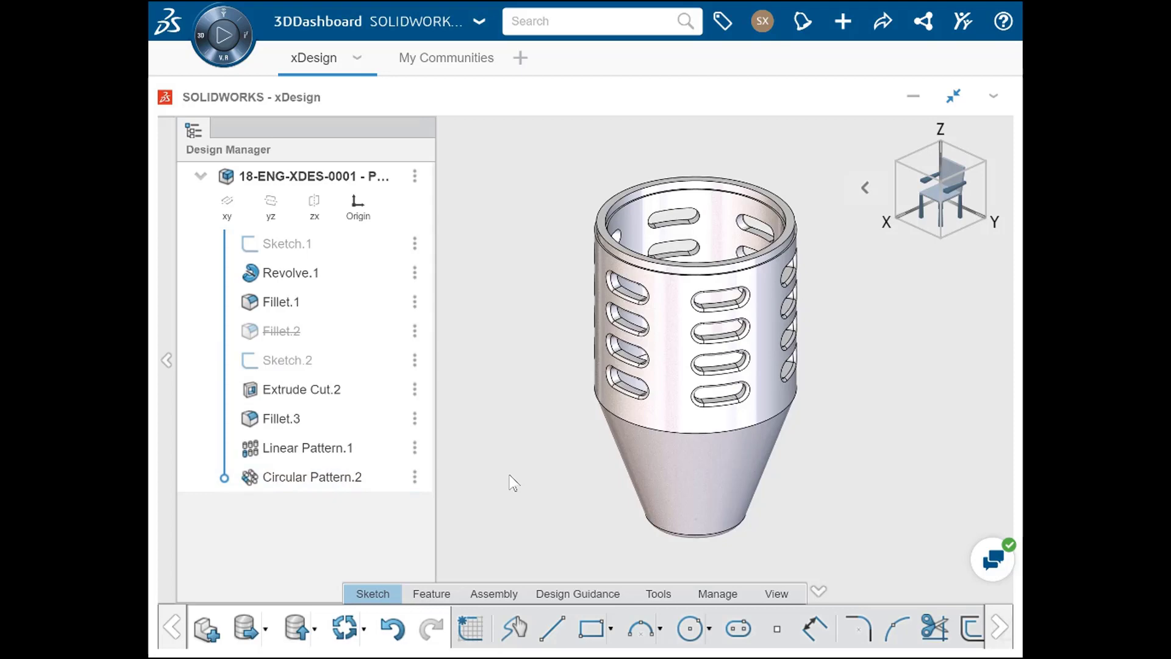
click(432, 595)
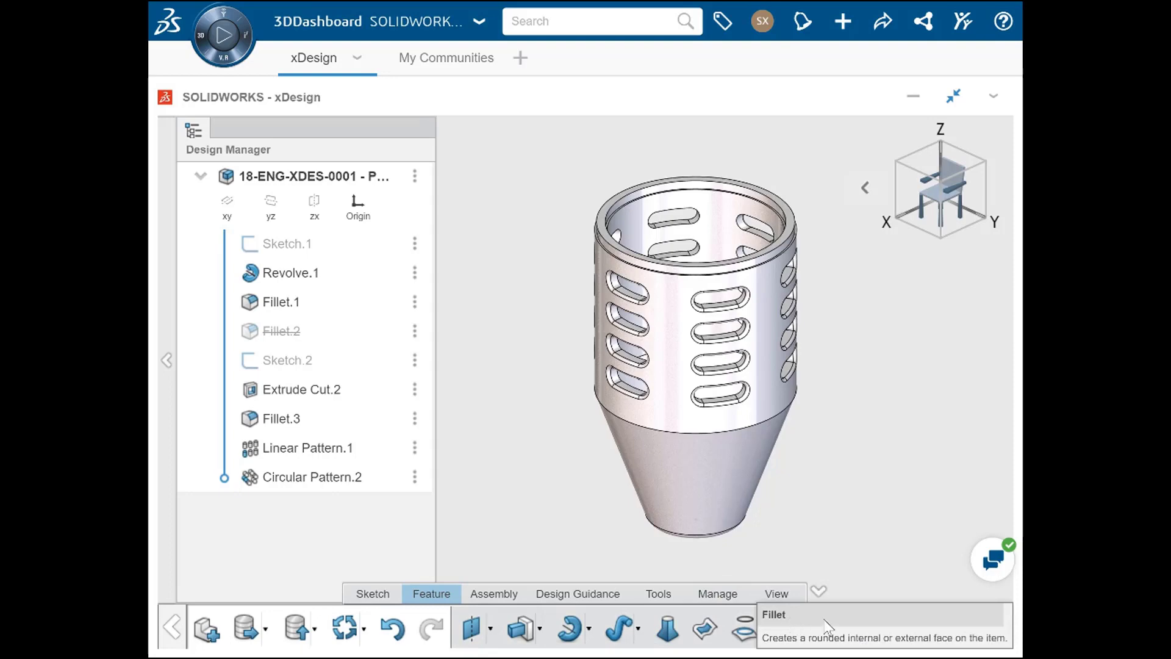
click(1004, 625)
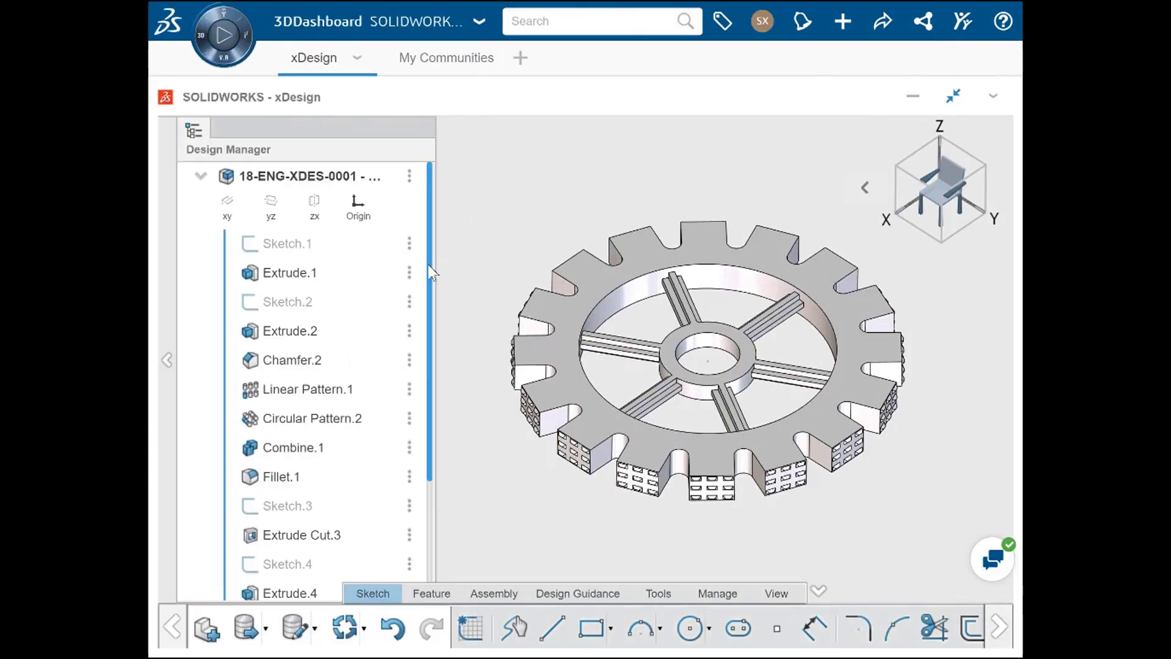
Review the gear's feature history down to its final feature, Fillet.2
drag(430, 272, 431, 464)
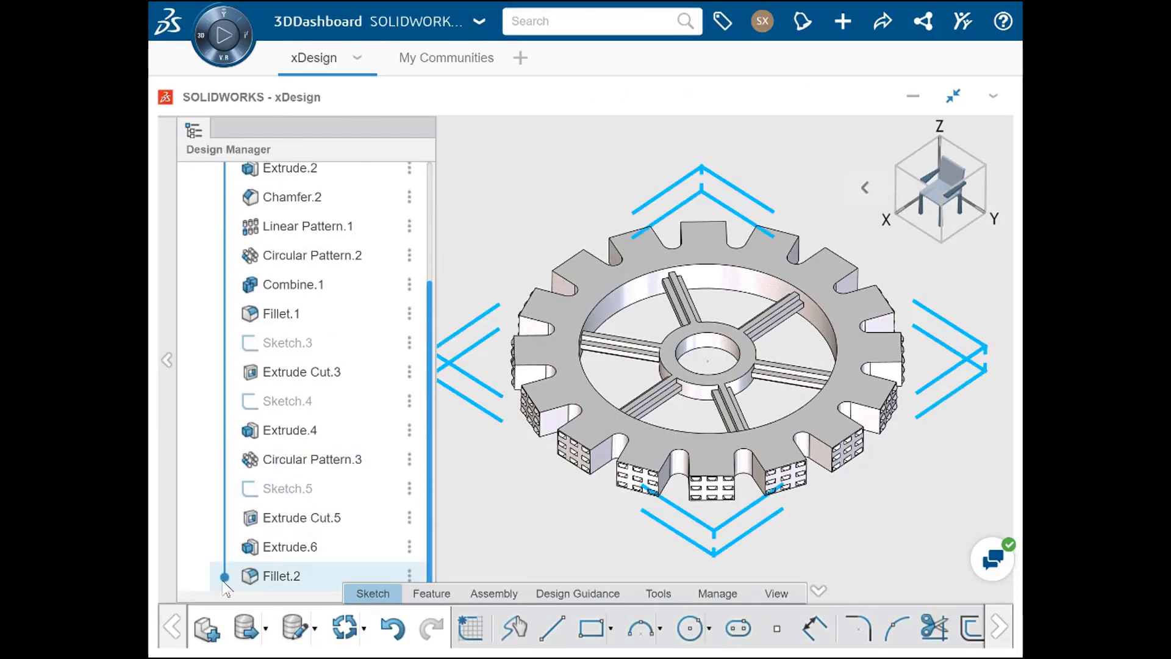
mouse_move(224, 582)
mouse_down()
mouse_move(231, 222)
mouse_move(231, 591)
mouse_up()
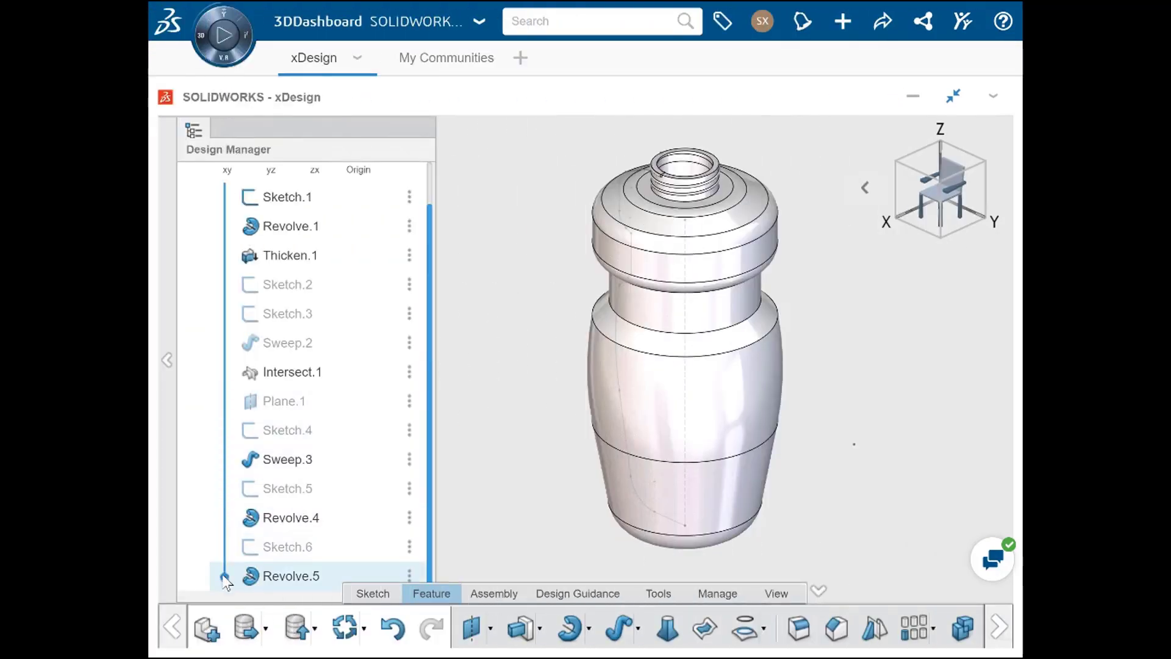
Roll the bottle's history back to Revolve.1 and inspect that surface revolve's axis and profiles without changing them
drag(225, 549, 222, 234)
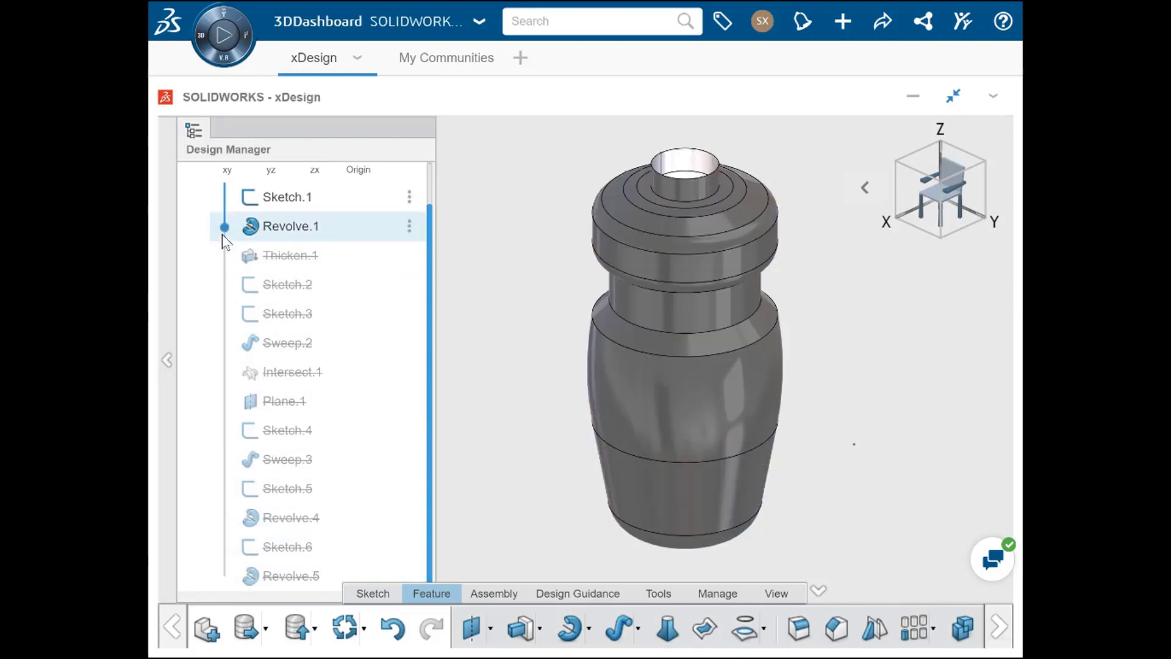
double_click(291, 233)
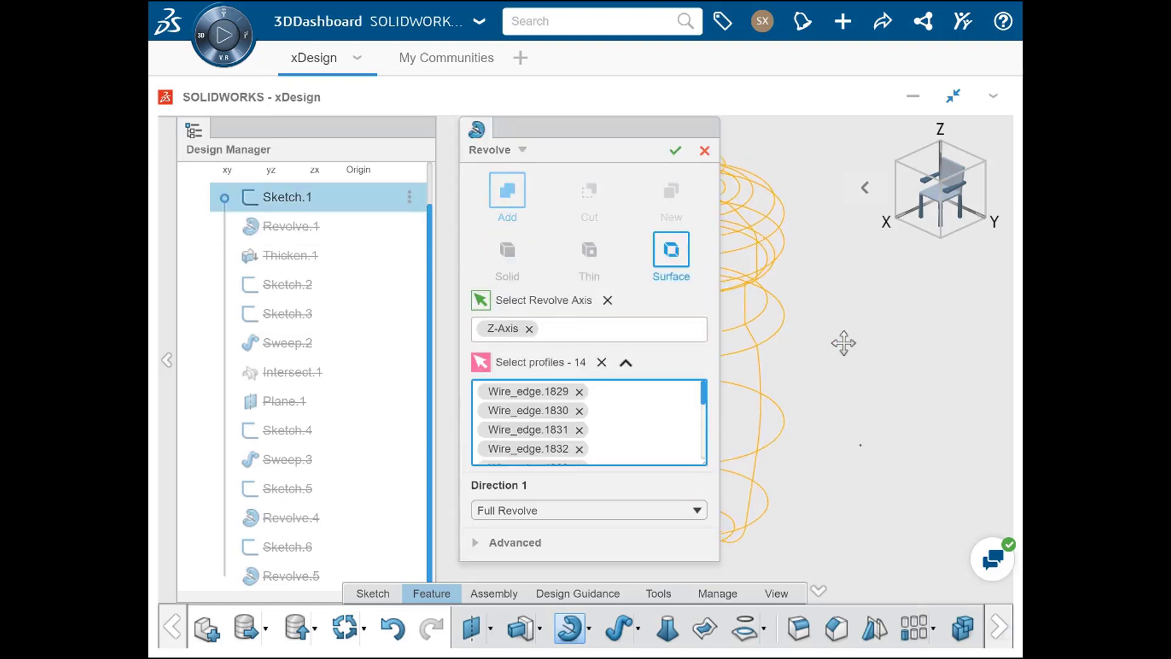
middle_drag(844, 343, 952, 340)
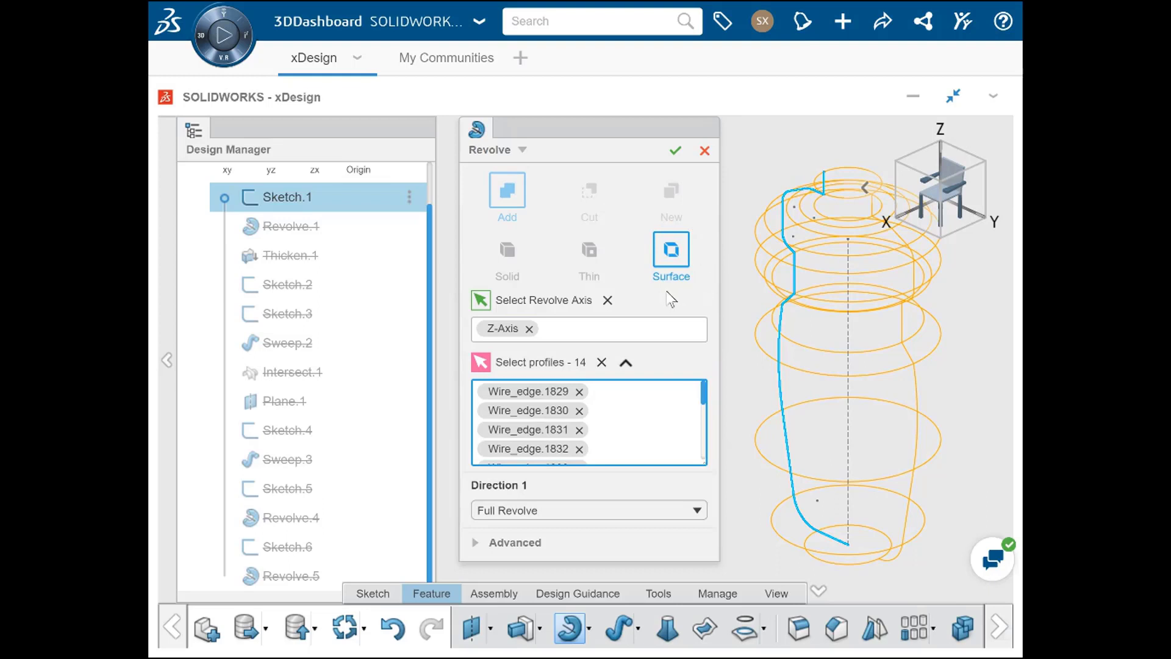
click(704, 150)
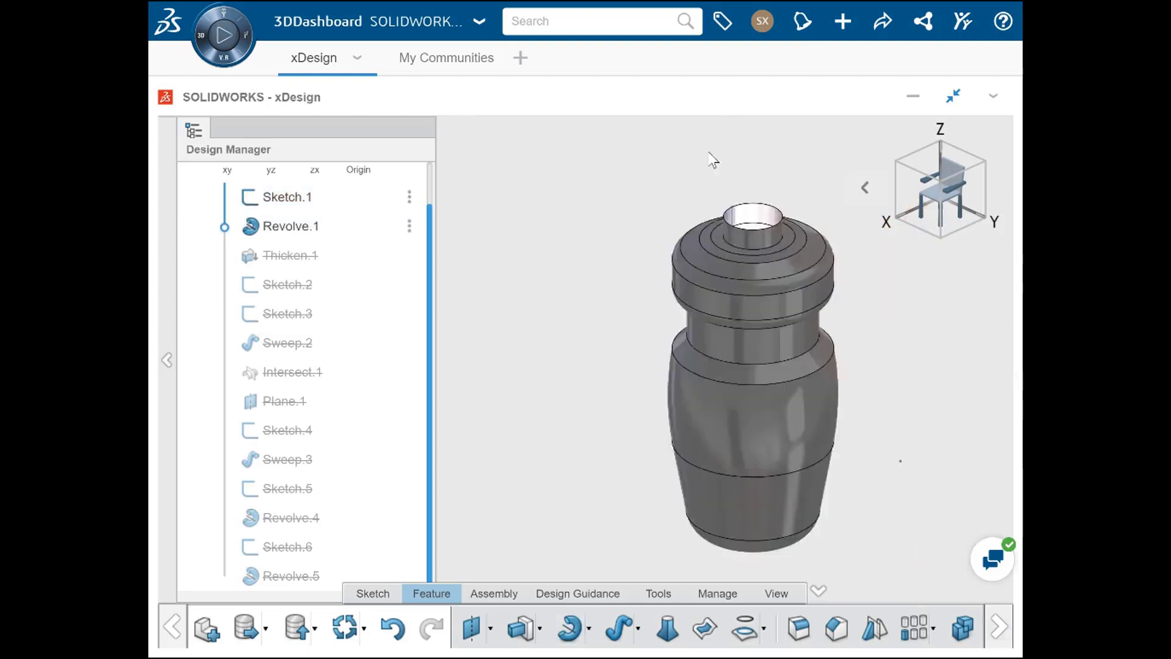
middle_drag(785, 283, 876, 264)
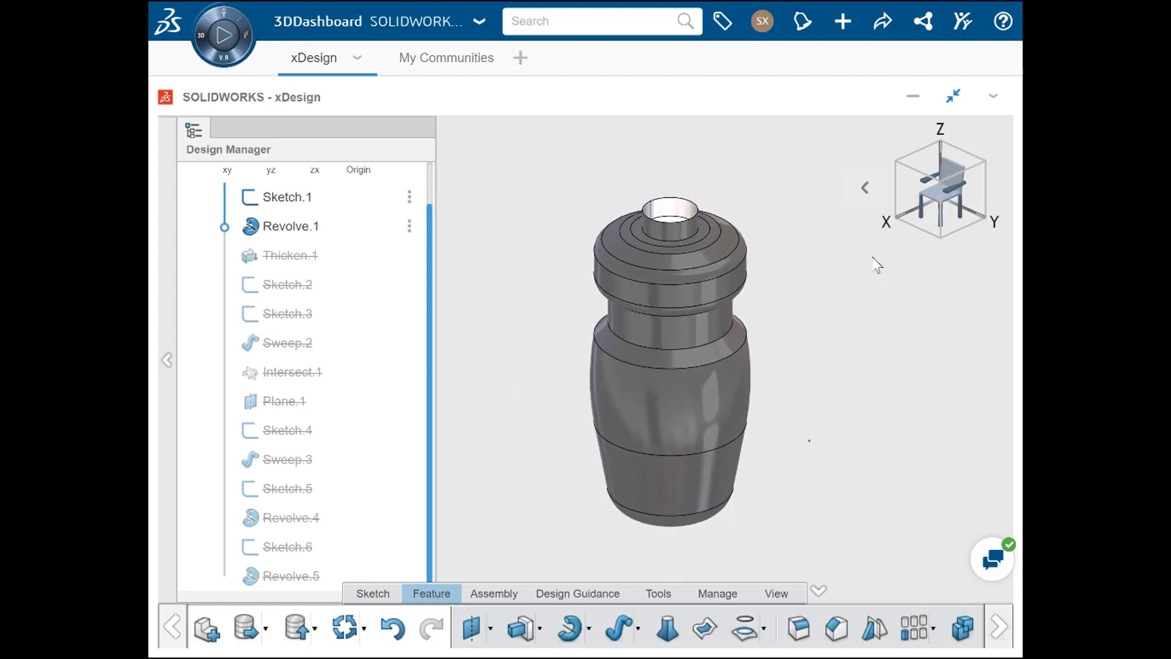
click(1000, 627)
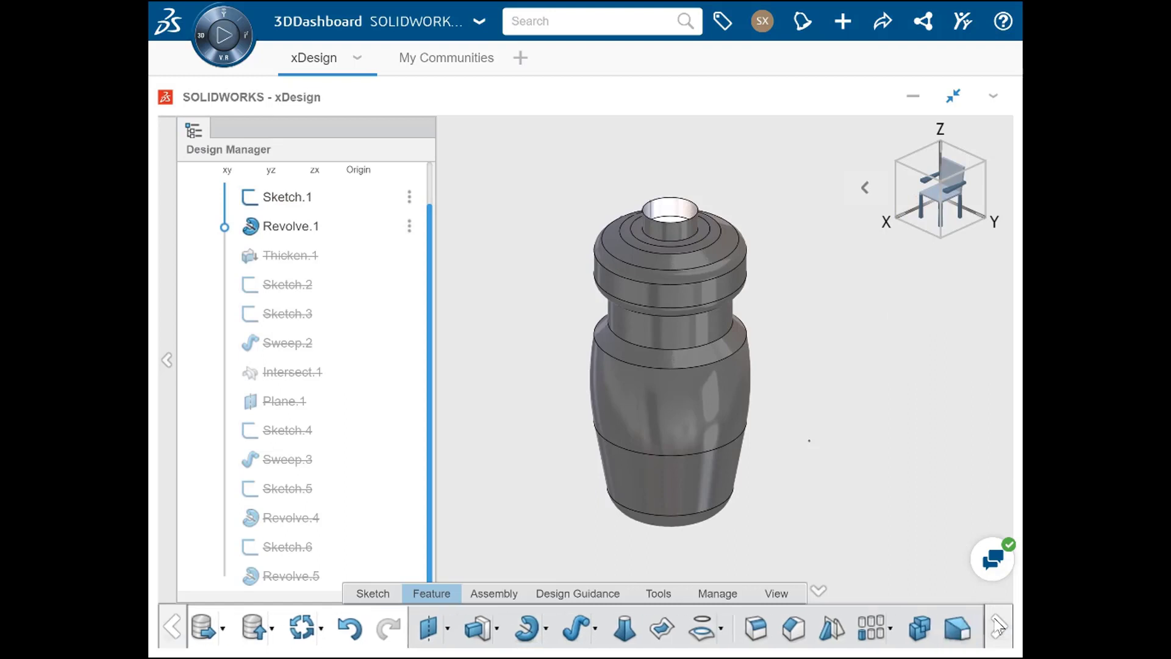
click(999, 626)
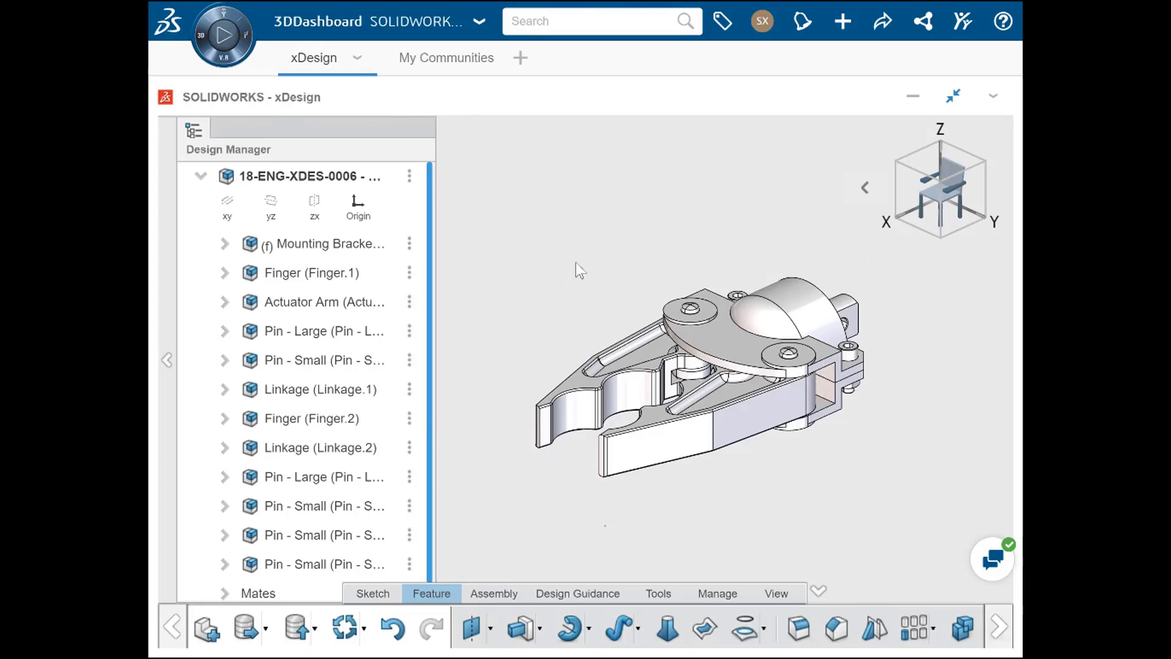
Place another copy of the Finger component beside the gripper assembly and swing the mated fingers slightly further open
drag(333, 424, 519, 148)
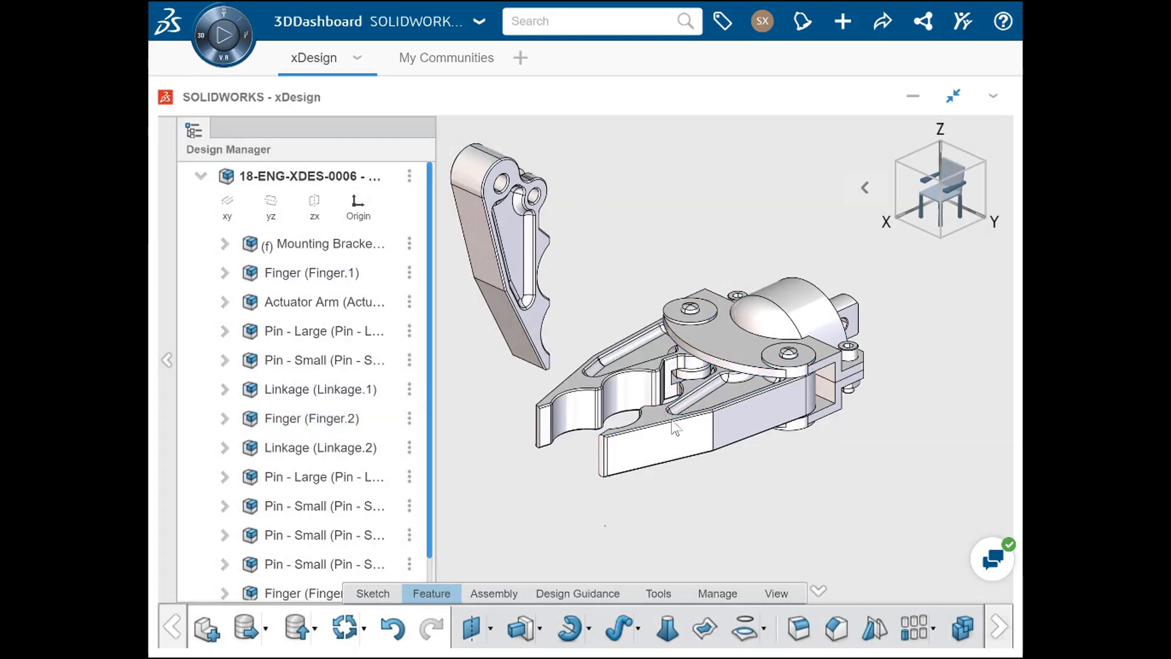
mouse_move(674, 429)
mouse_down()
mouse_move(755, 438)
mouse_move(659, 434)
mouse_up()
Expand the gripper assembly's Mates and review the concentric and coincident mates
scroll(427, 474, down, 1)
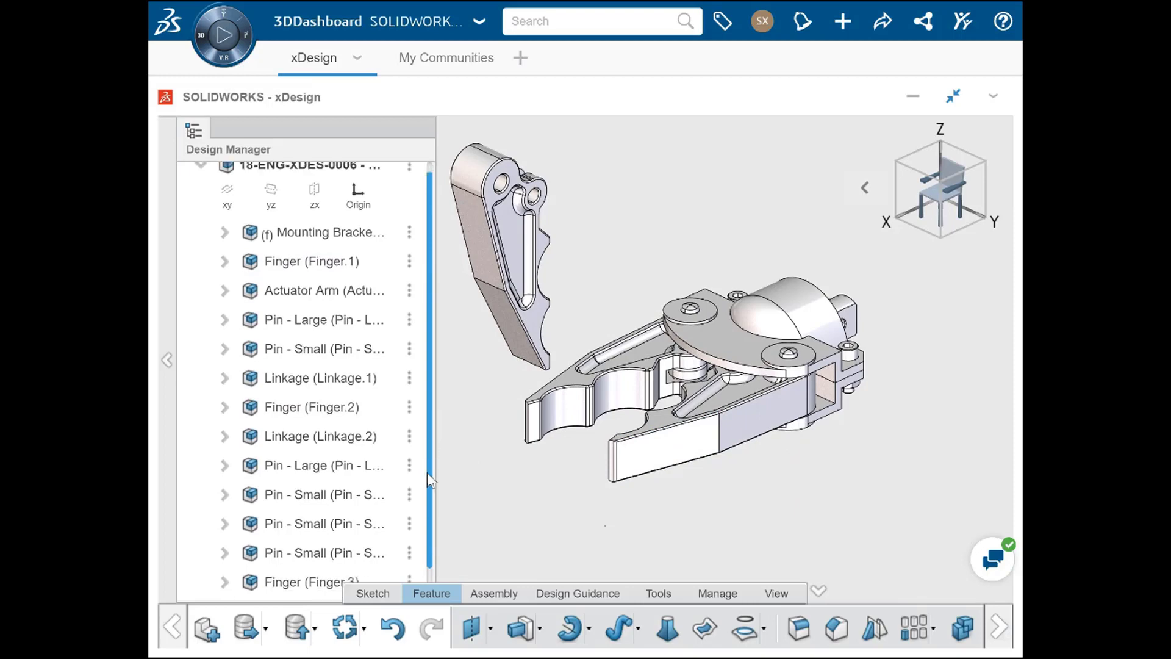
click(225, 573)
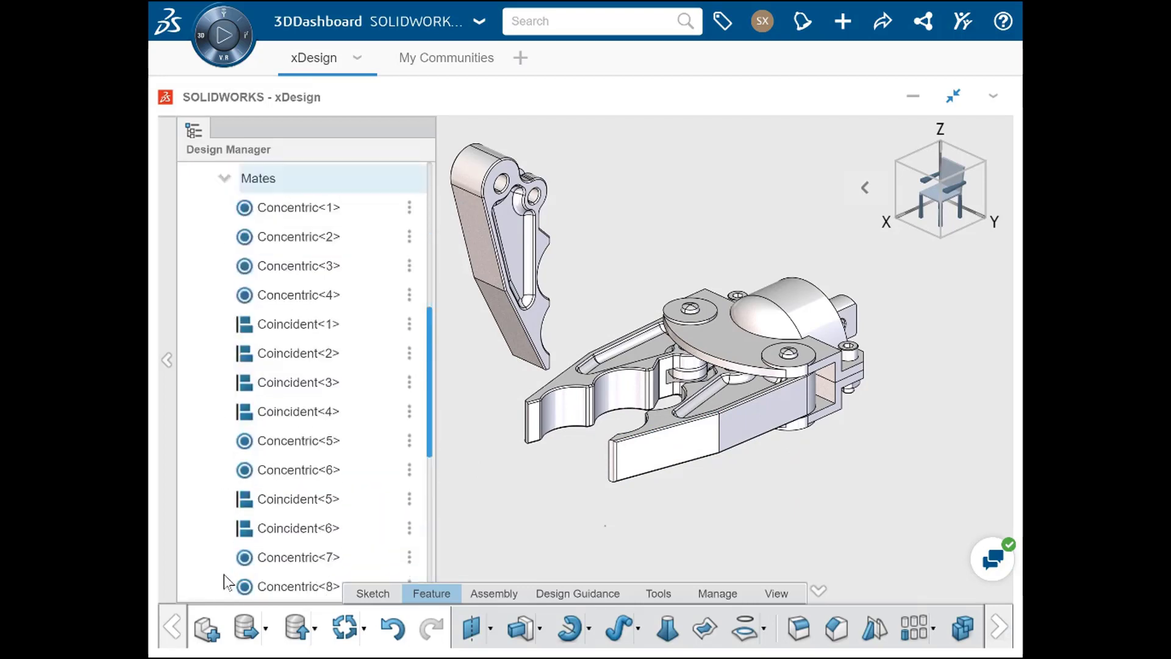
scroll(225, 574, down, 3)
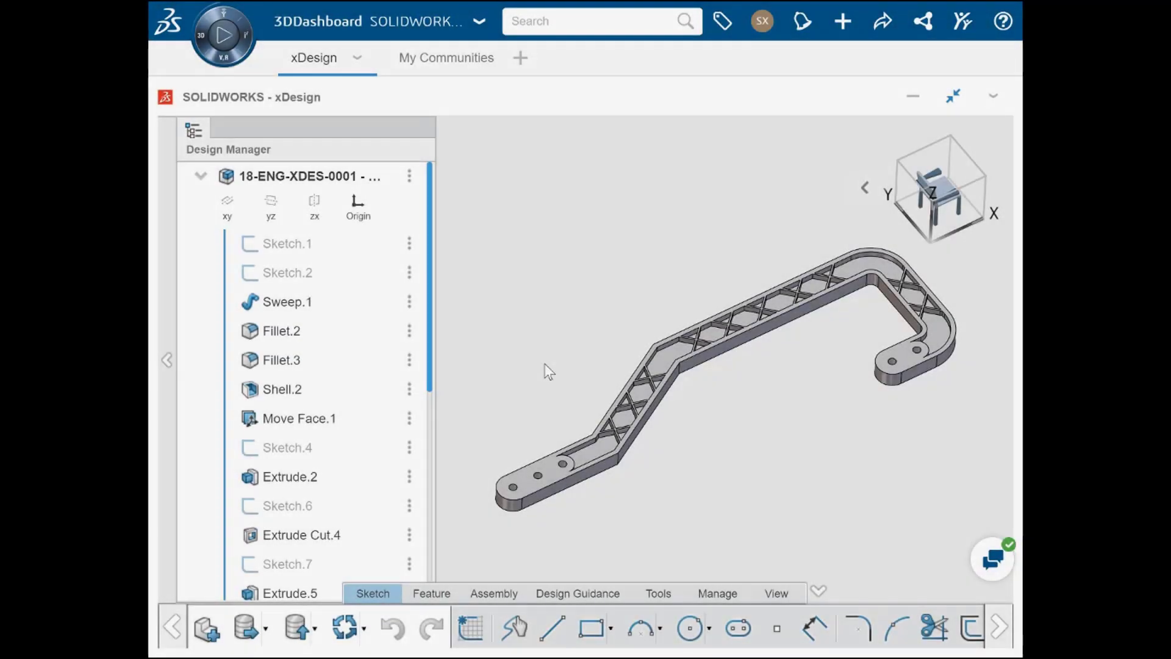
Inspect the handle by selecting the top faces of its cross ribs and the side faces of its swept body
middle_drag(549, 371, 516, 337)
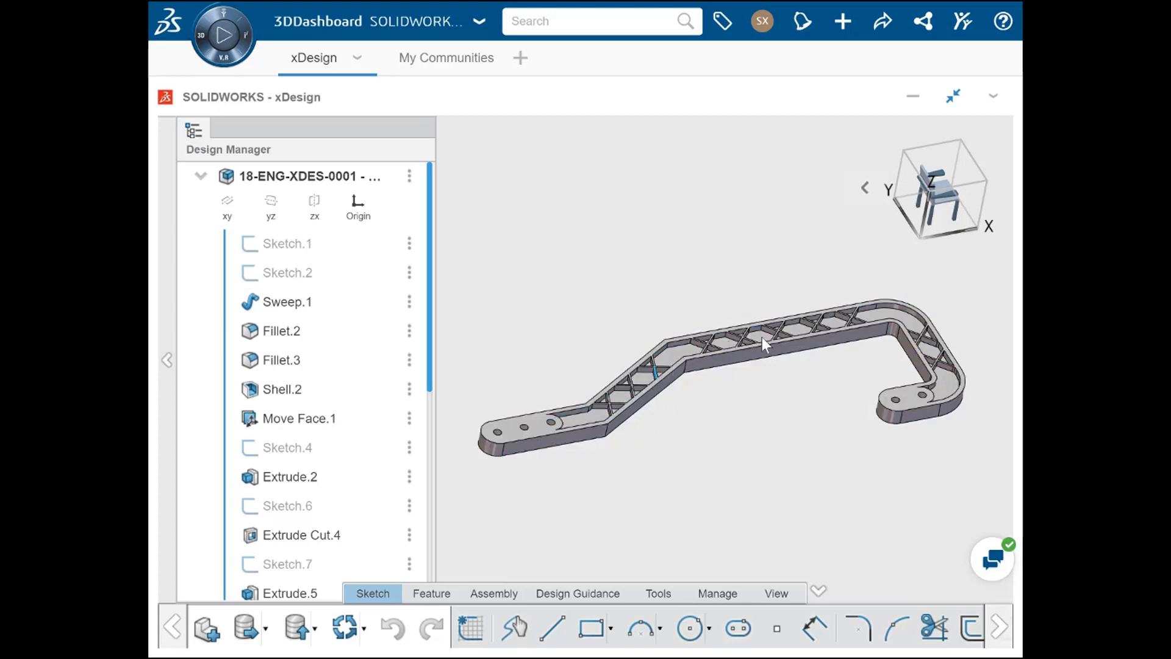
click(937, 360)
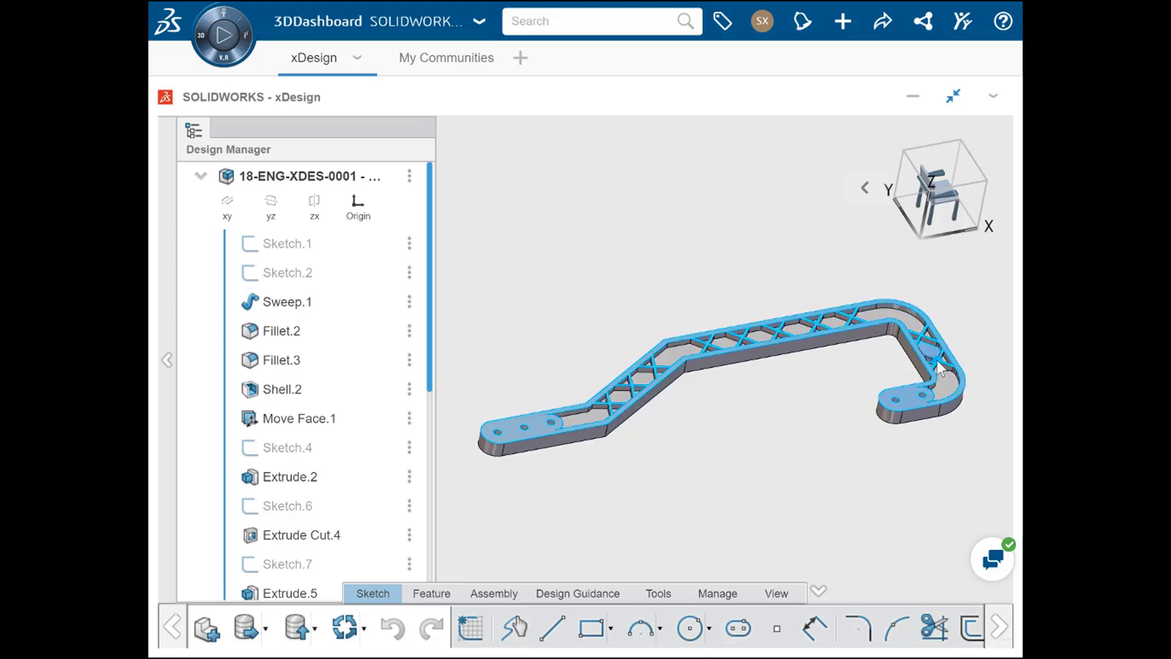
click(824, 391)
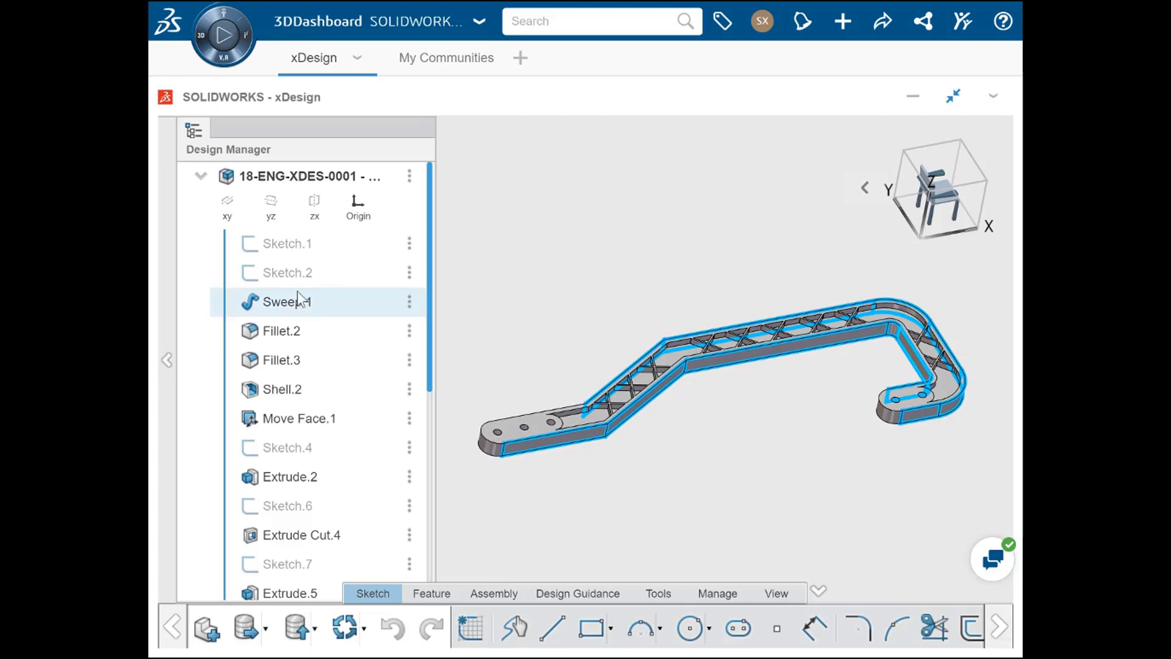
Edit Sketch.1 and set the length of the handle path's long upper segment to 180 mm
double_click(293, 246)
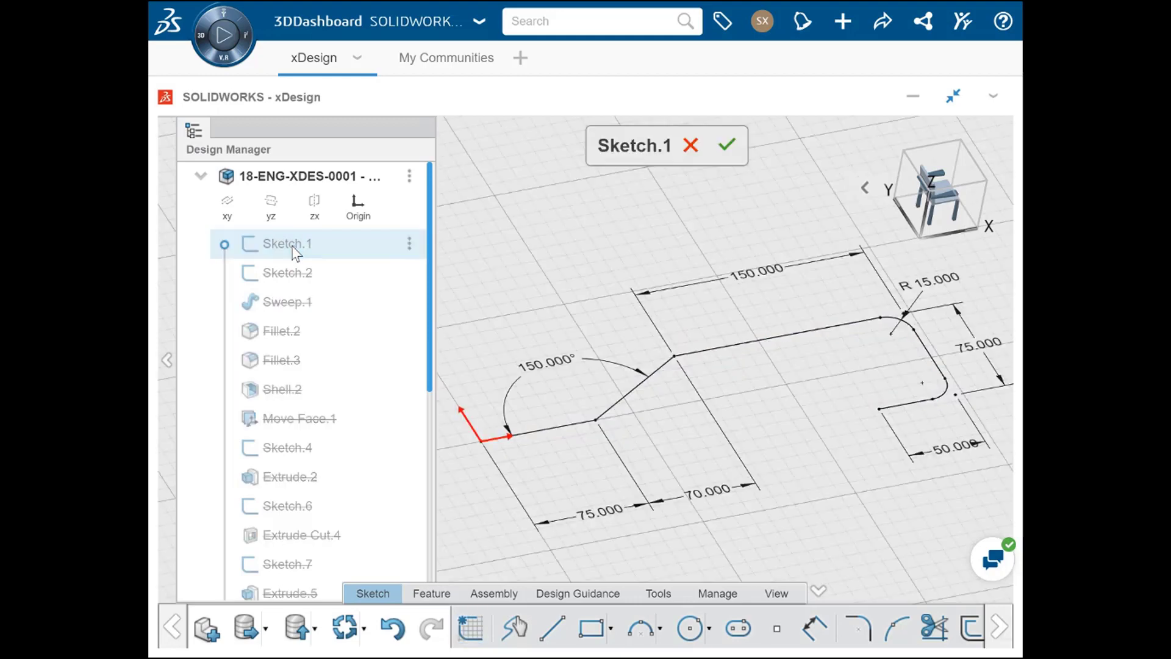
double_click(756, 274)
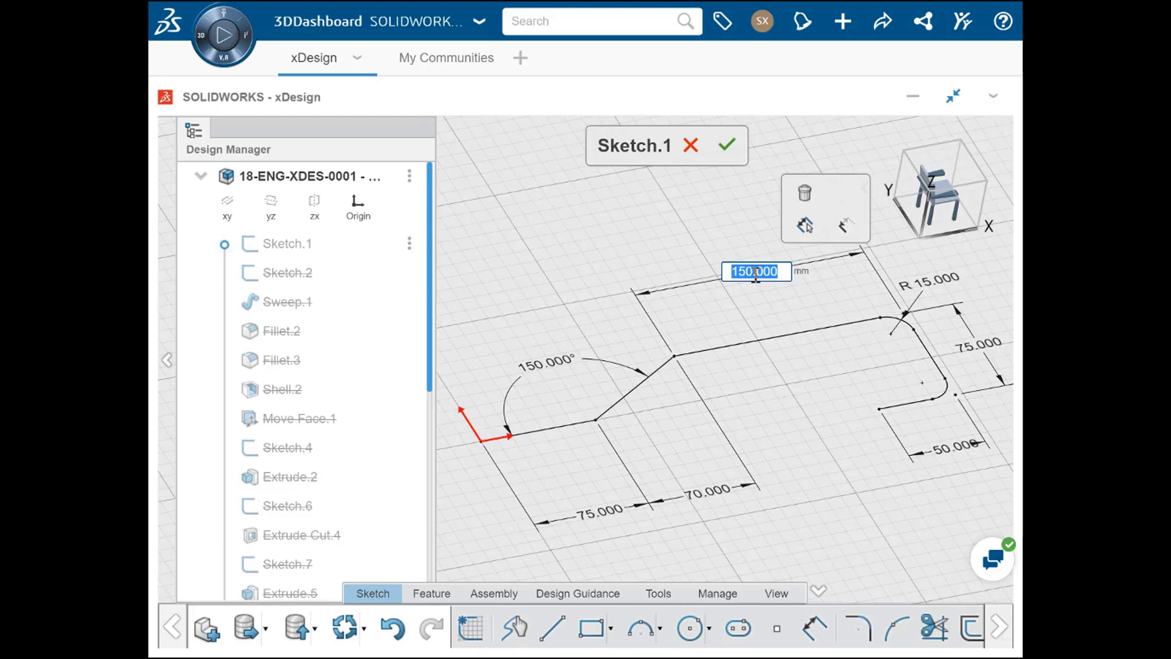
text(180)
key(Return)
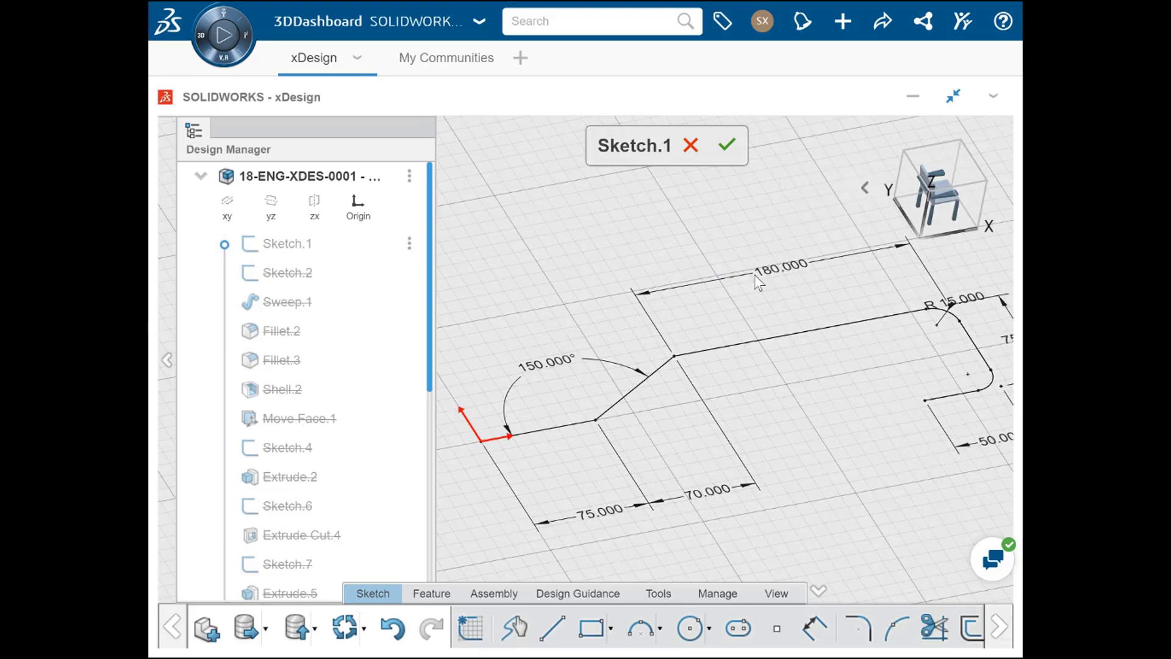
click(726, 145)
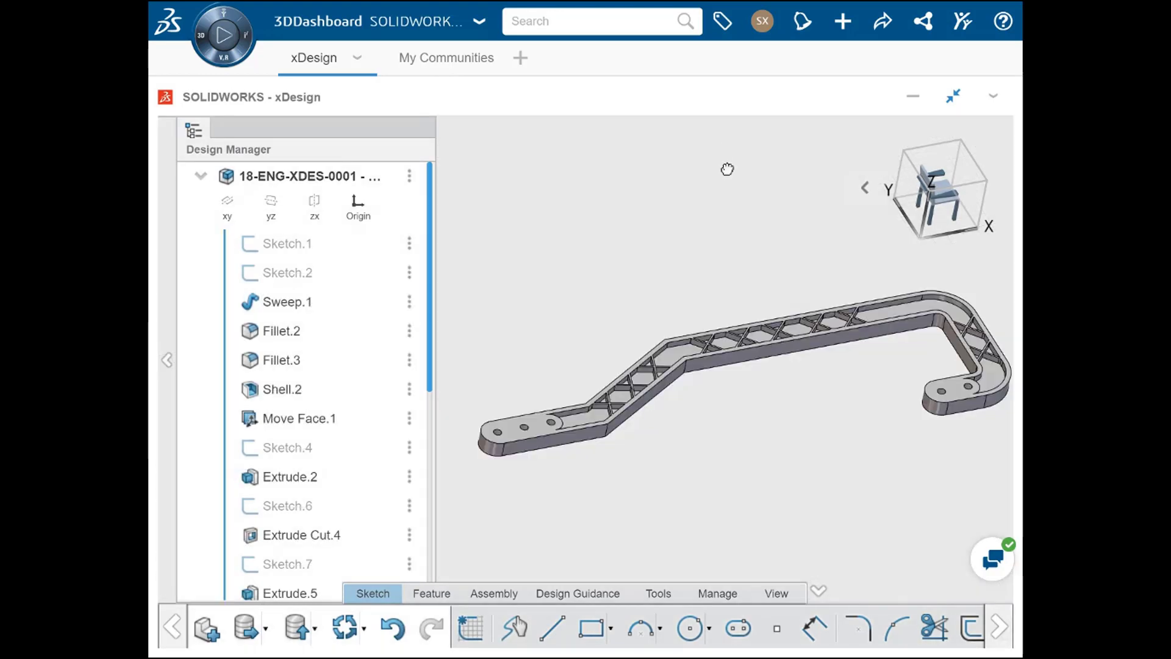
Roll the handle's feature history back to Fillet.3, forward through Move Face.1 and Extrude Cut.4, and on to Delete Face.9
middle_drag(734, 292, 751, 413)
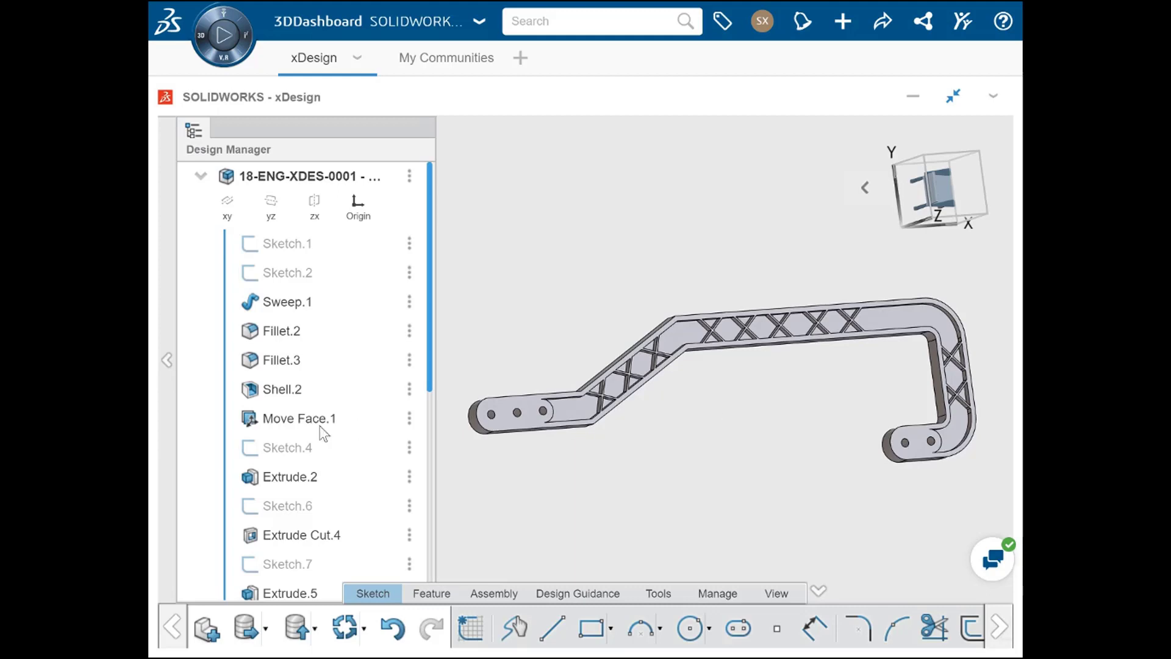
scroll(317, 431, down, 6)
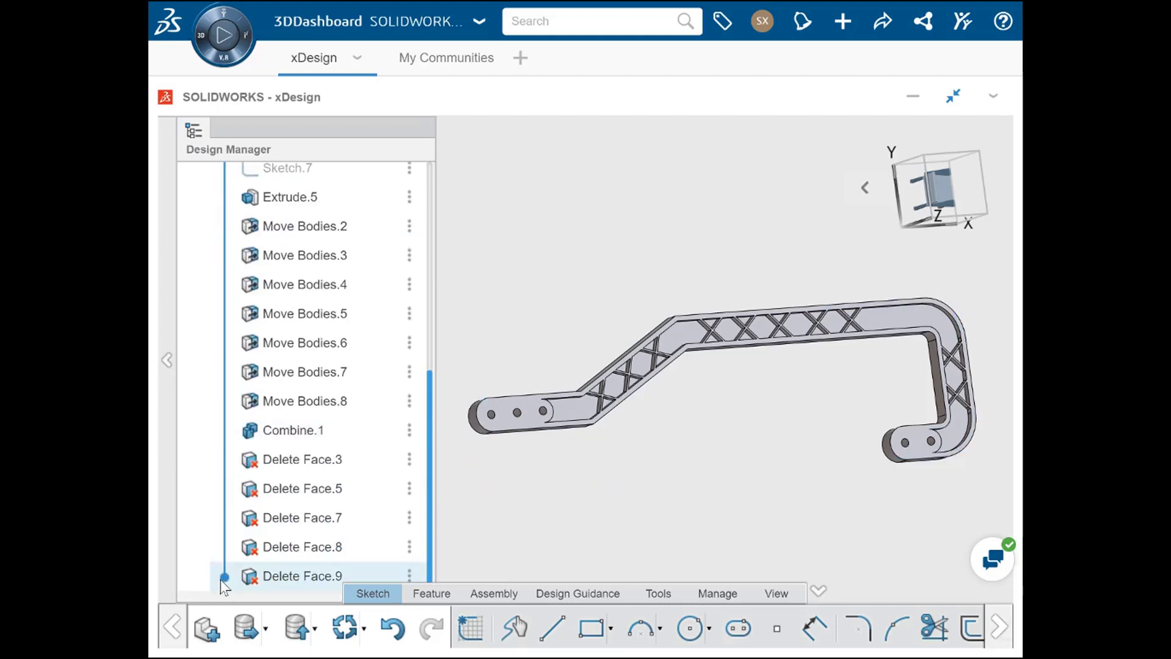
drag(220, 579, 226, 369)
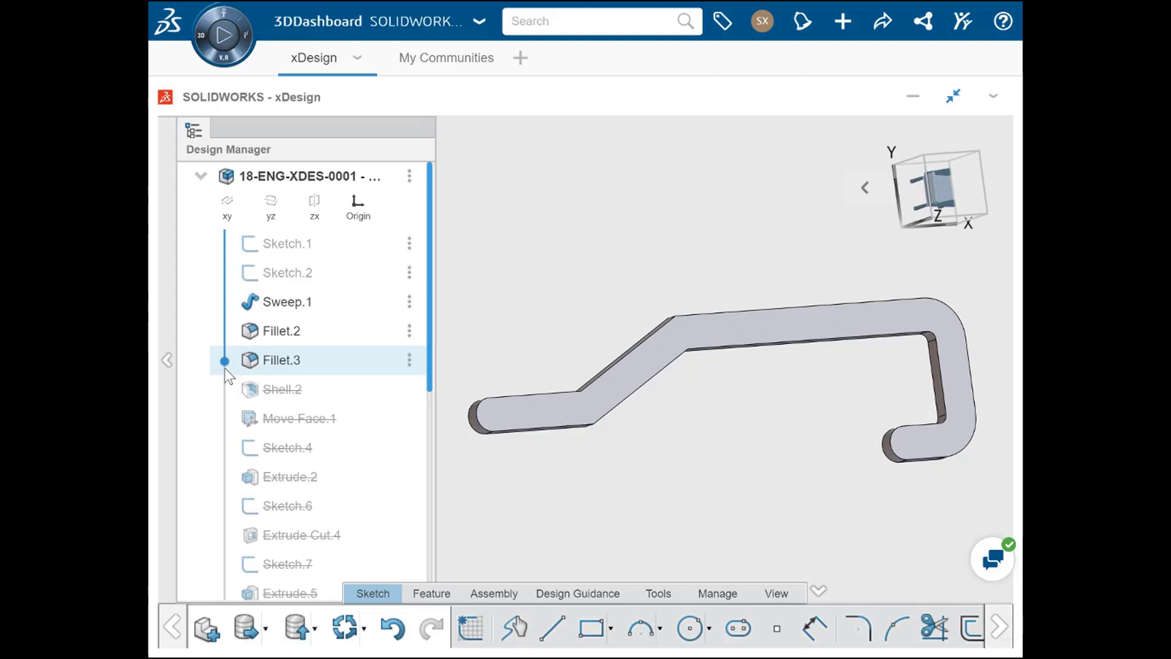
drag(224, 368, 232, 430)
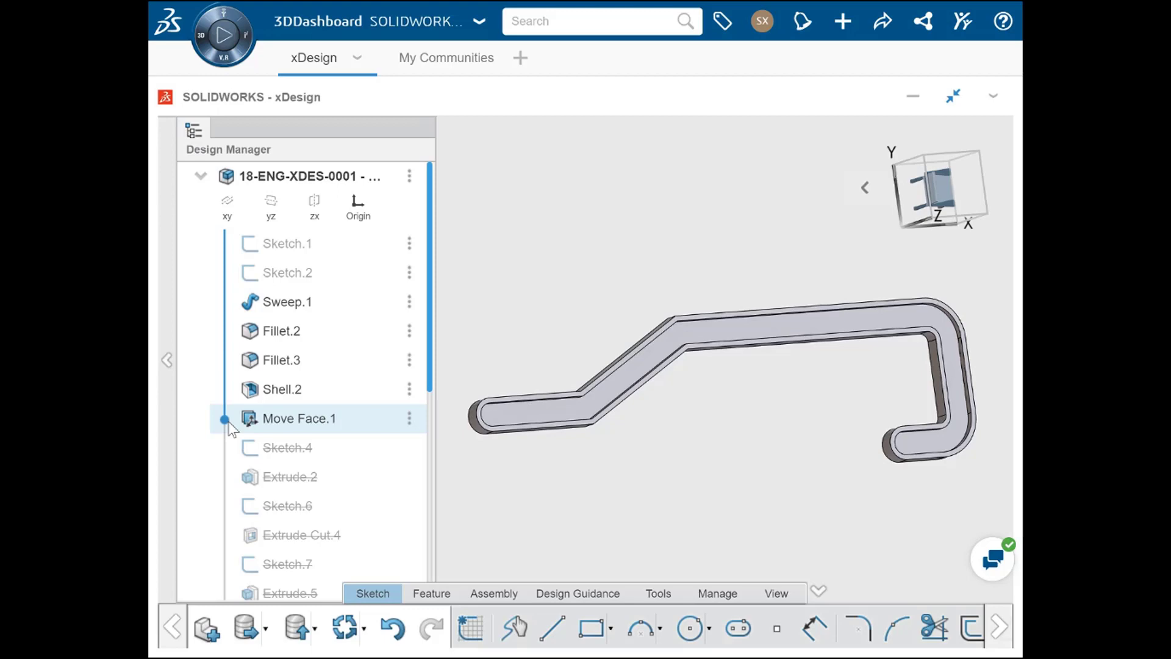
drag(226, 421, 227, 533)
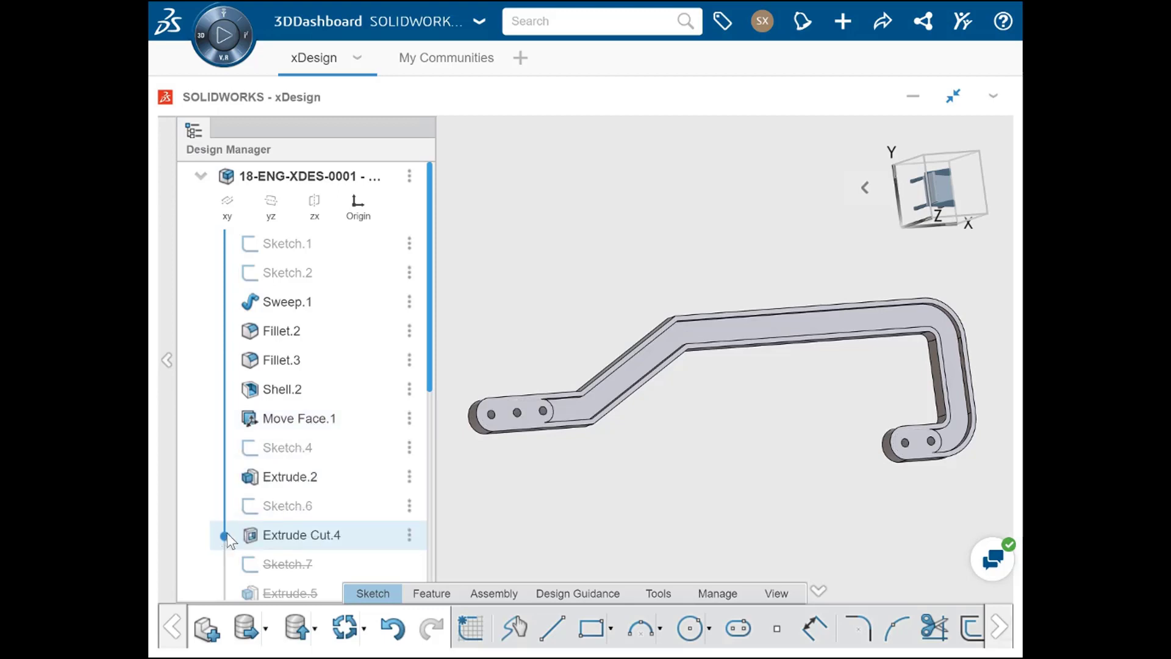
scroll(227, 533, down, 3)
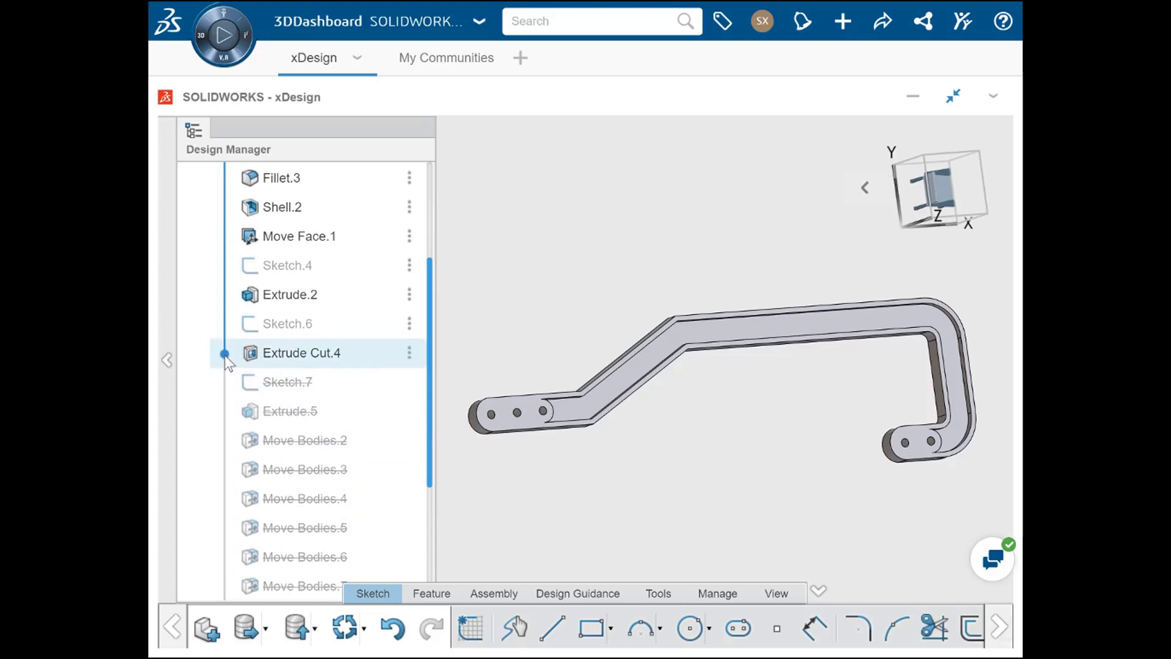
drag(224, 355, 224, 577)
scroll(231, 479, down, 3)
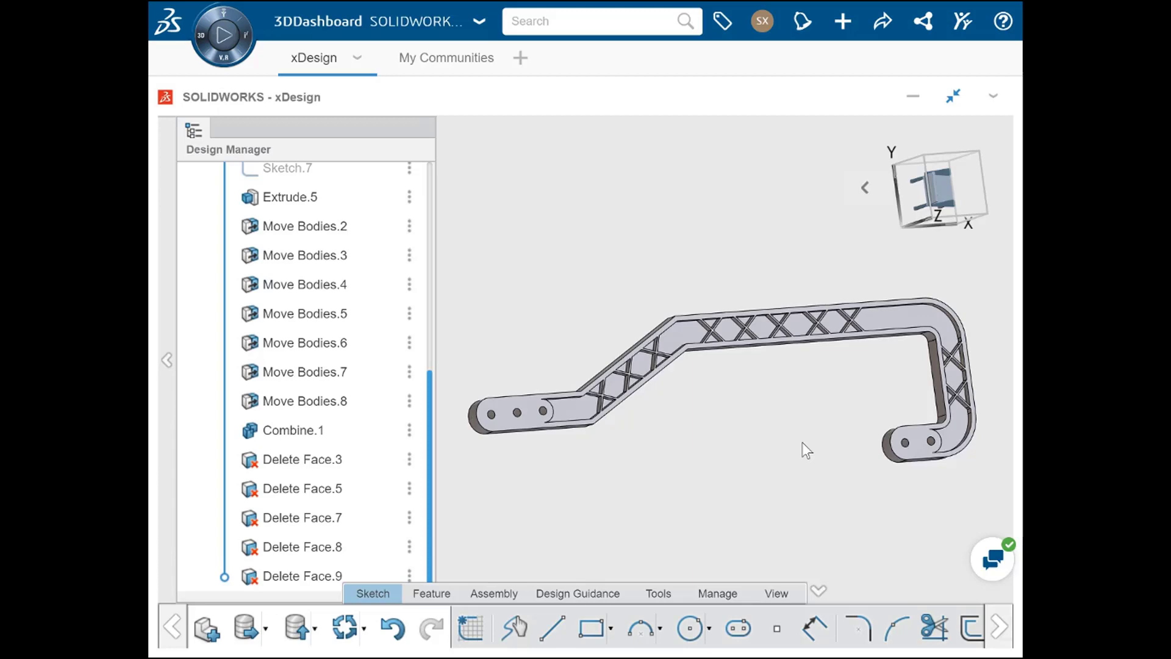
Open Sketch.1 for editing and review the handle path's upper length, bend angle and corner radius dimensions
scroll(336, 426, up, 7)
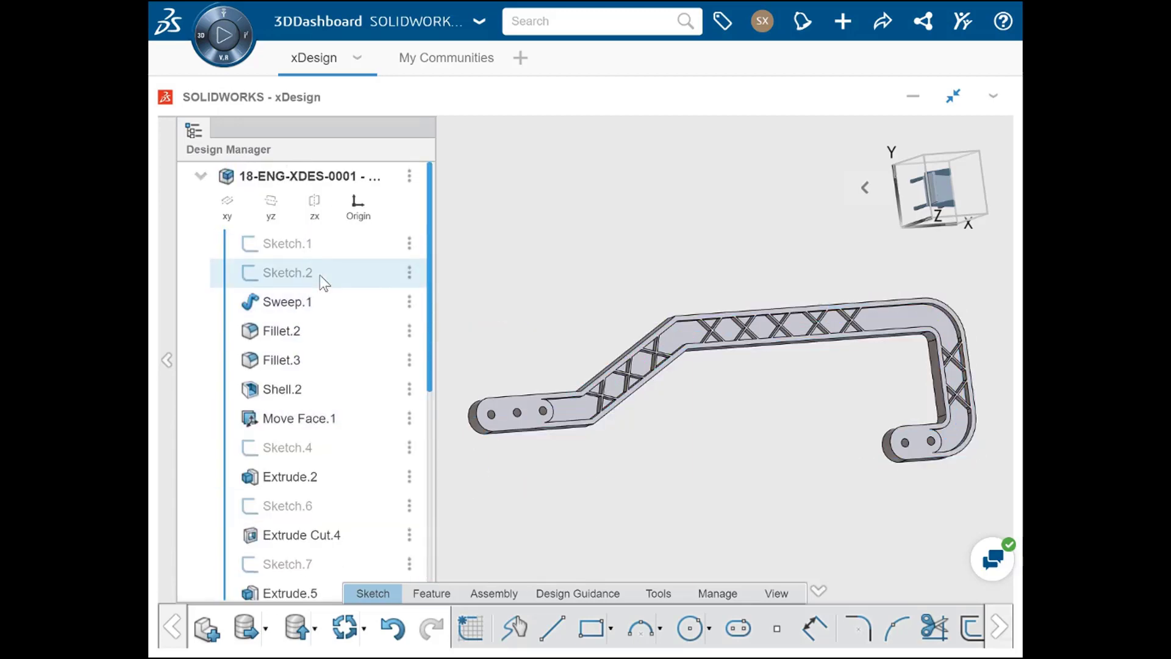
double_click(320, 244)
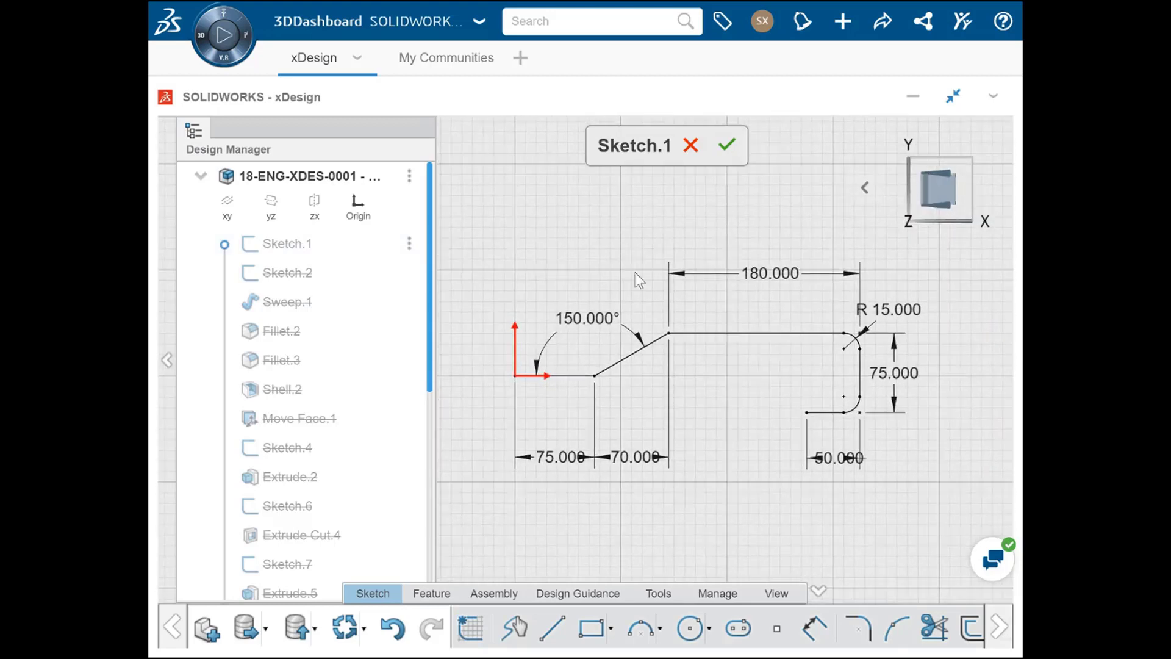
scroll(645, 294, up, 2)
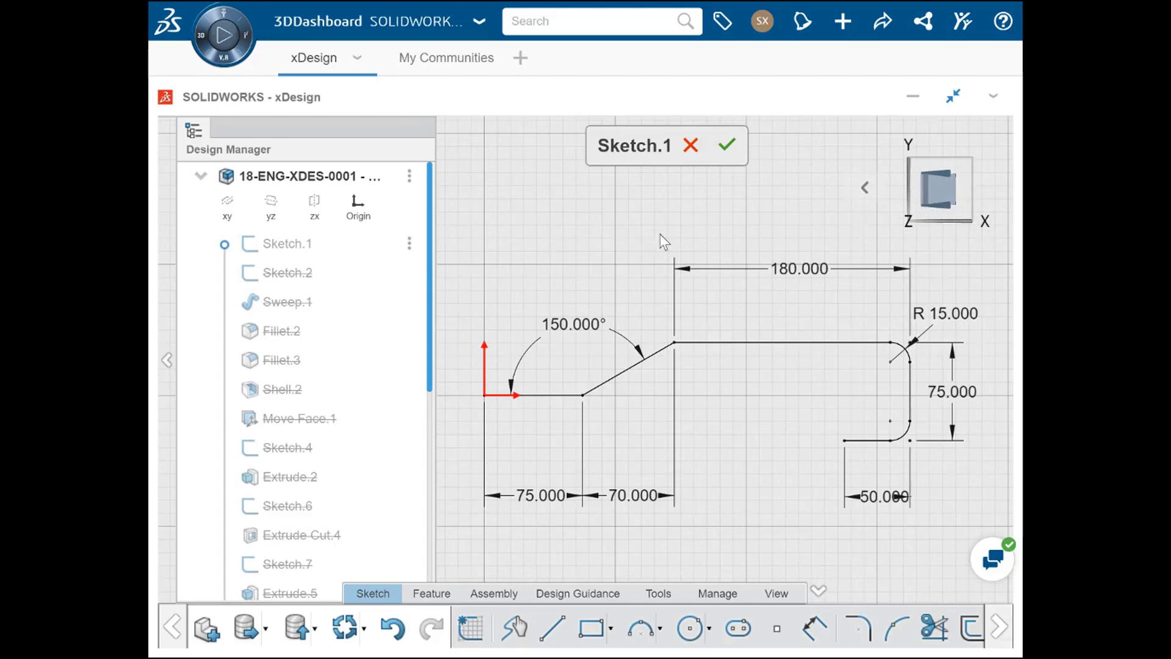
click(787, 272)
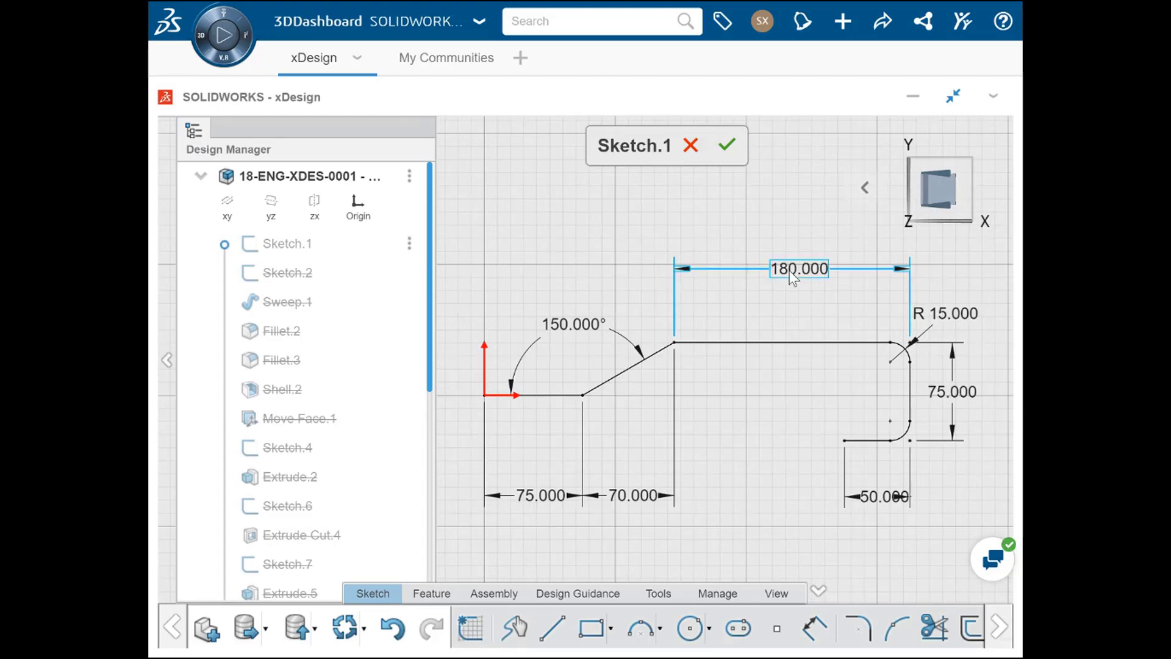
click(596, 330)
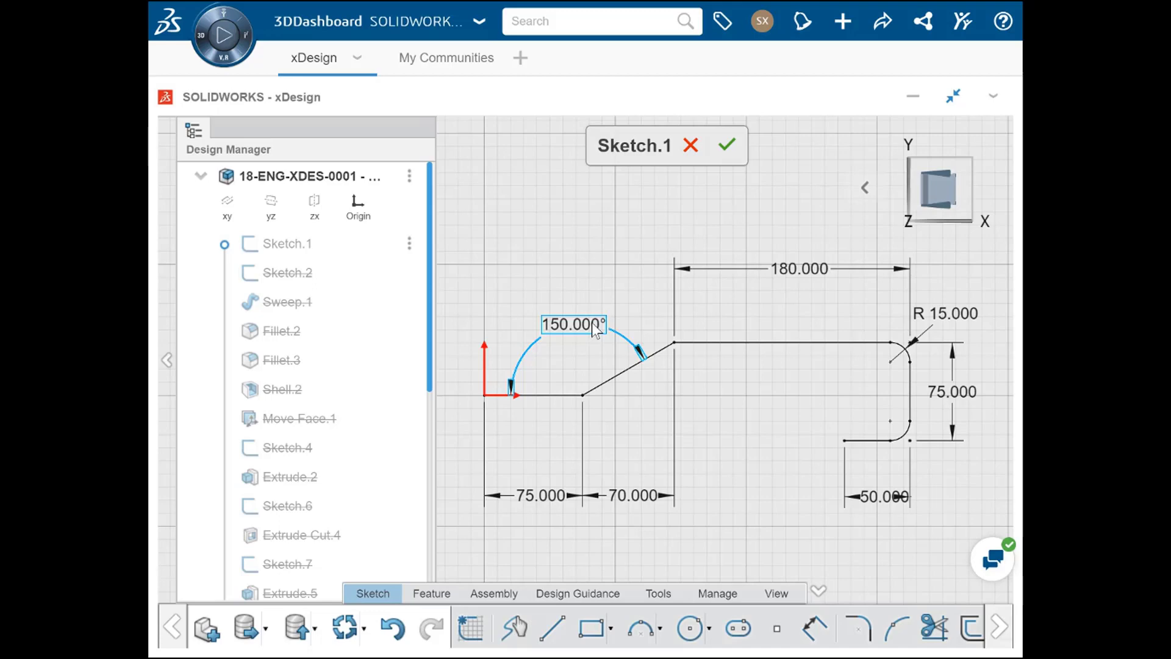
click(903, 351)
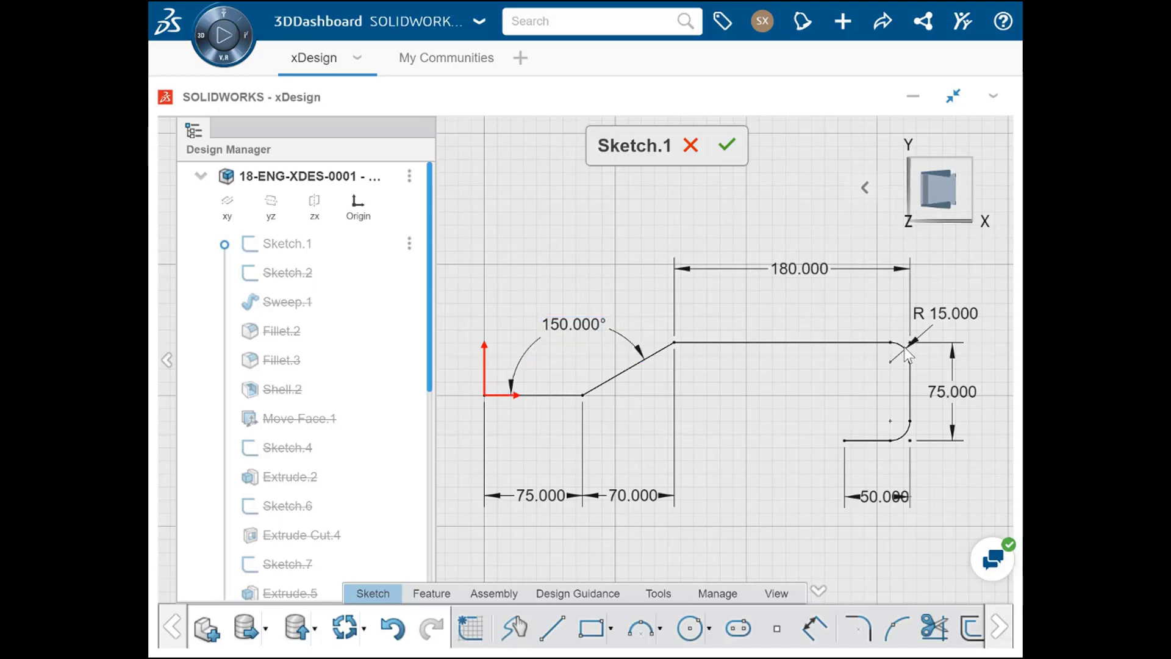
Inspect the tangent constraint between the handle path's lower corner arc and the short end line, closing its definition without changes
click(905, 437)
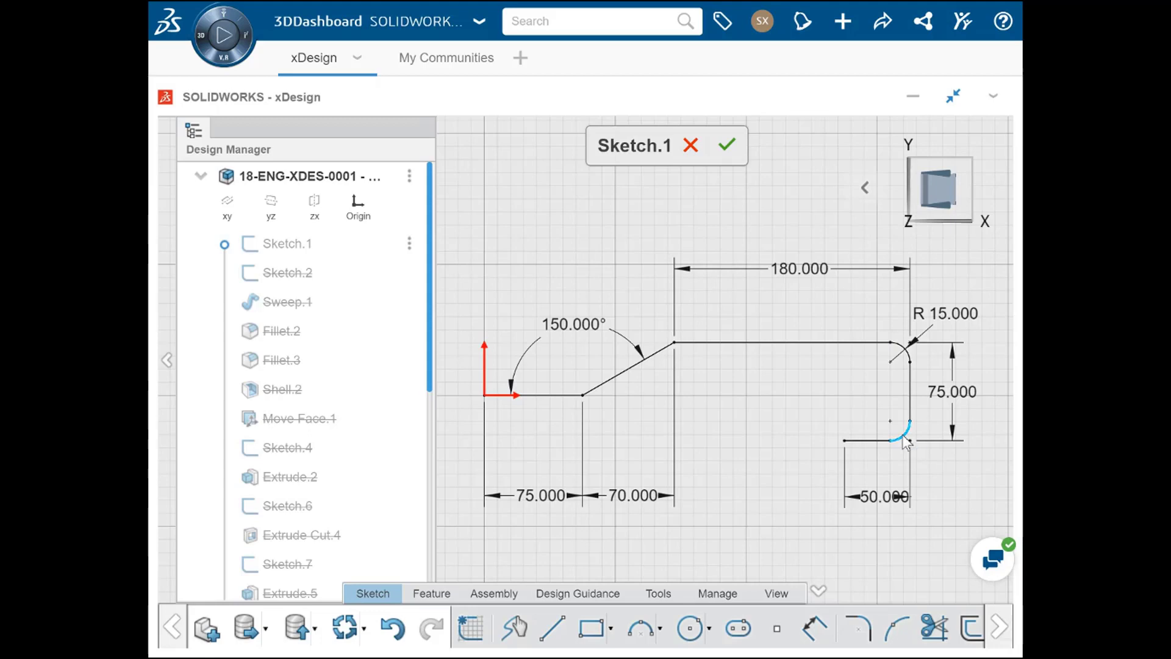
click(903, 435)
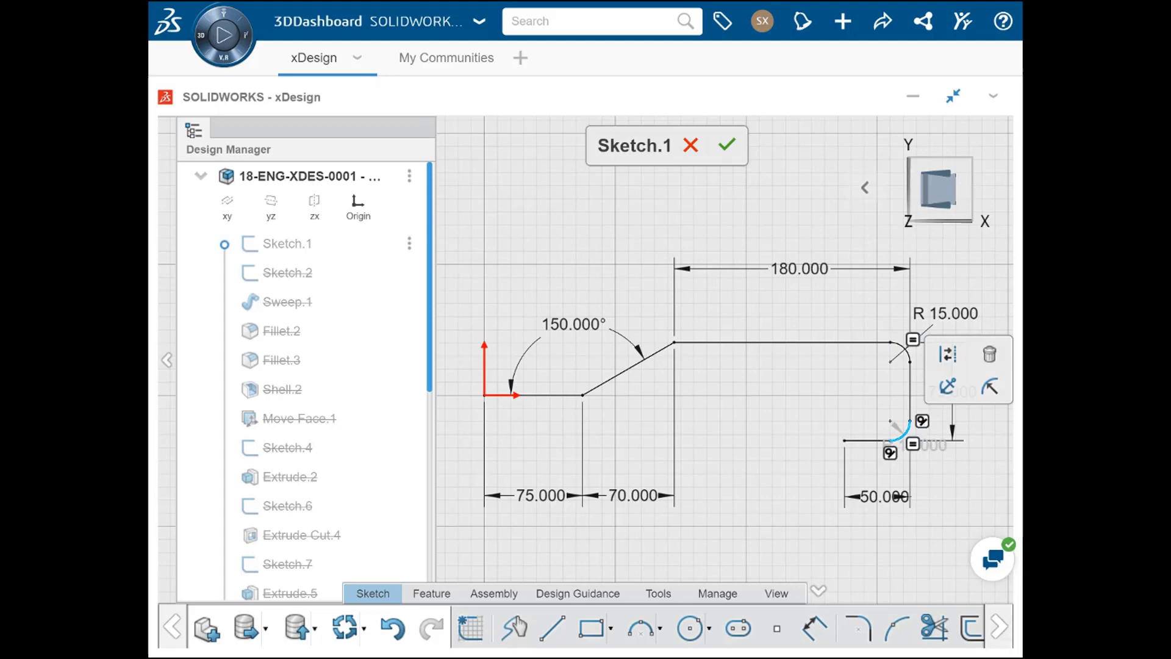
scroll(926, 430, up, 2)
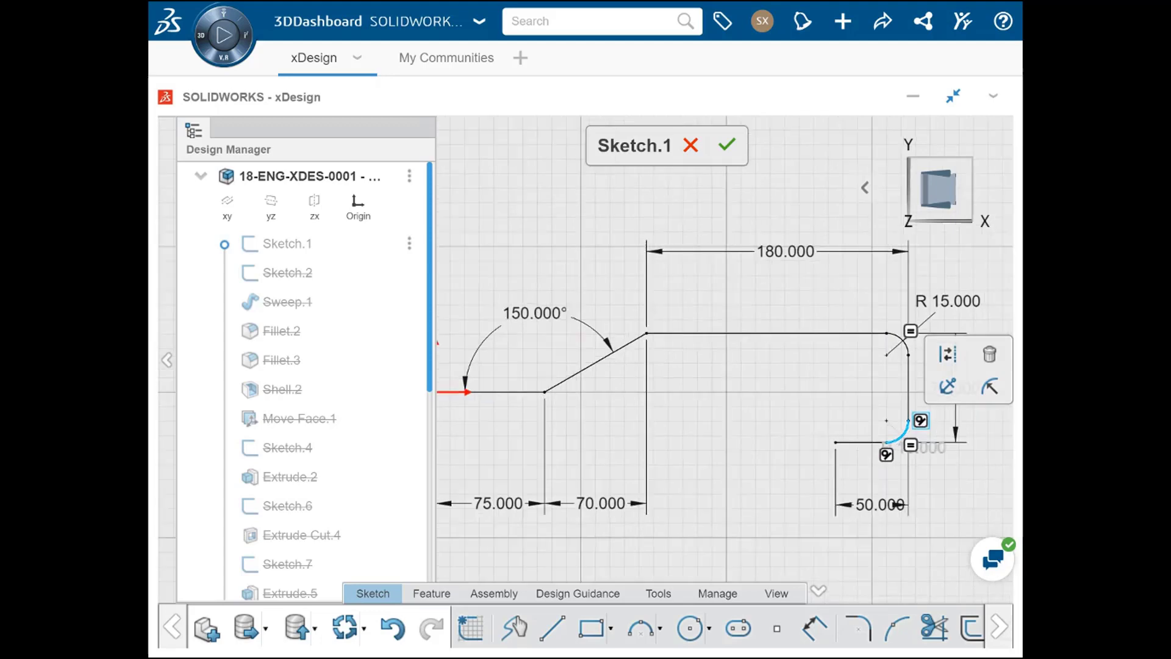
click(884, 457)
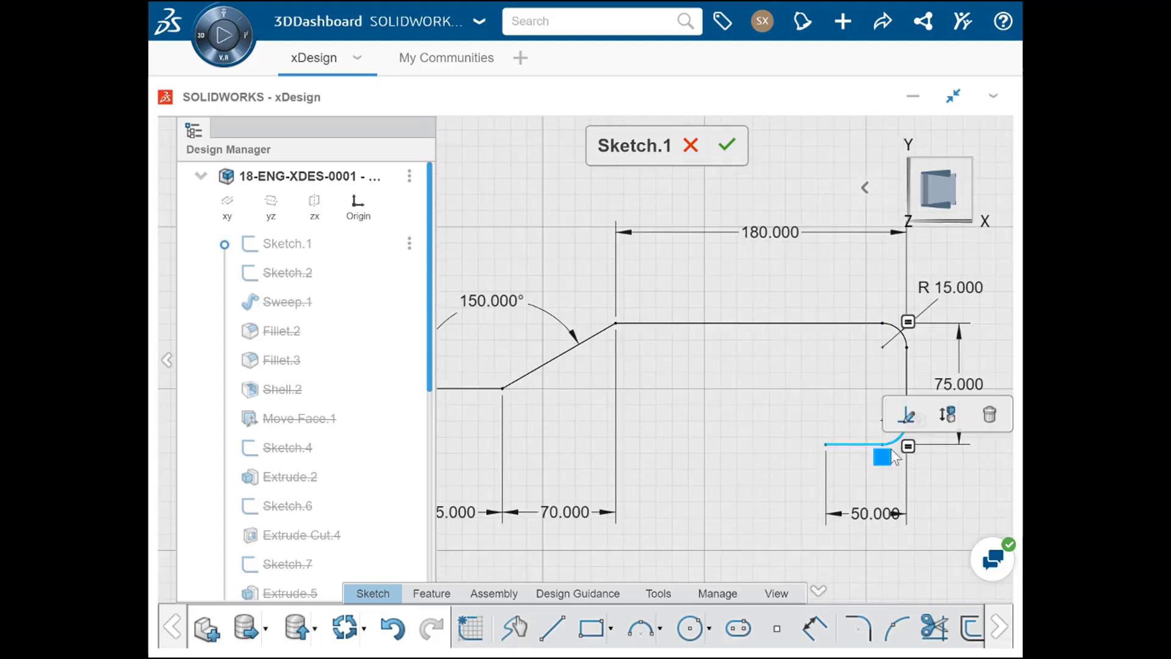
click(907, 416)
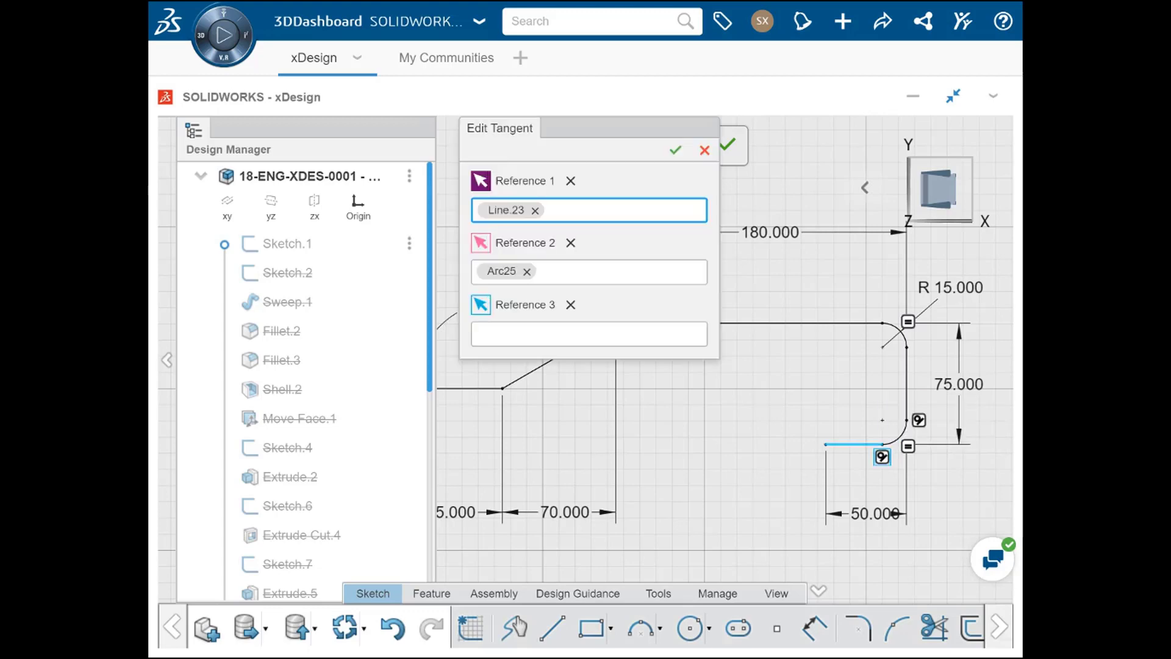
click(705, 150)
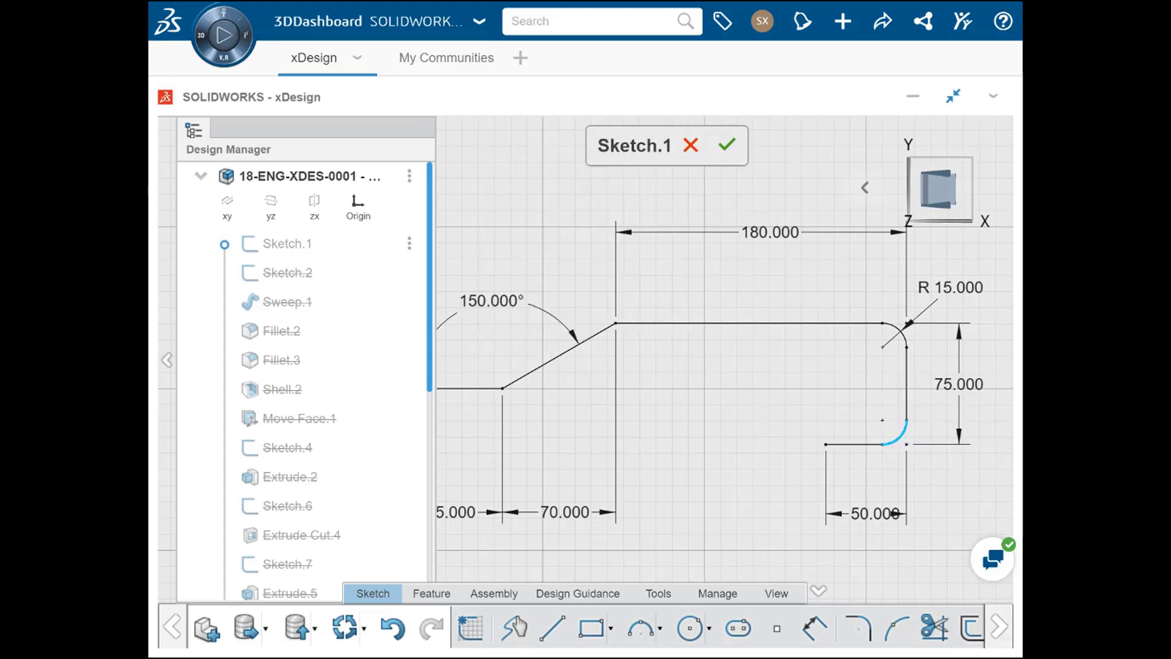
Delete the tangent constraint between the lower corner arc and the short end line, and undo the deletion
click(902, 435)
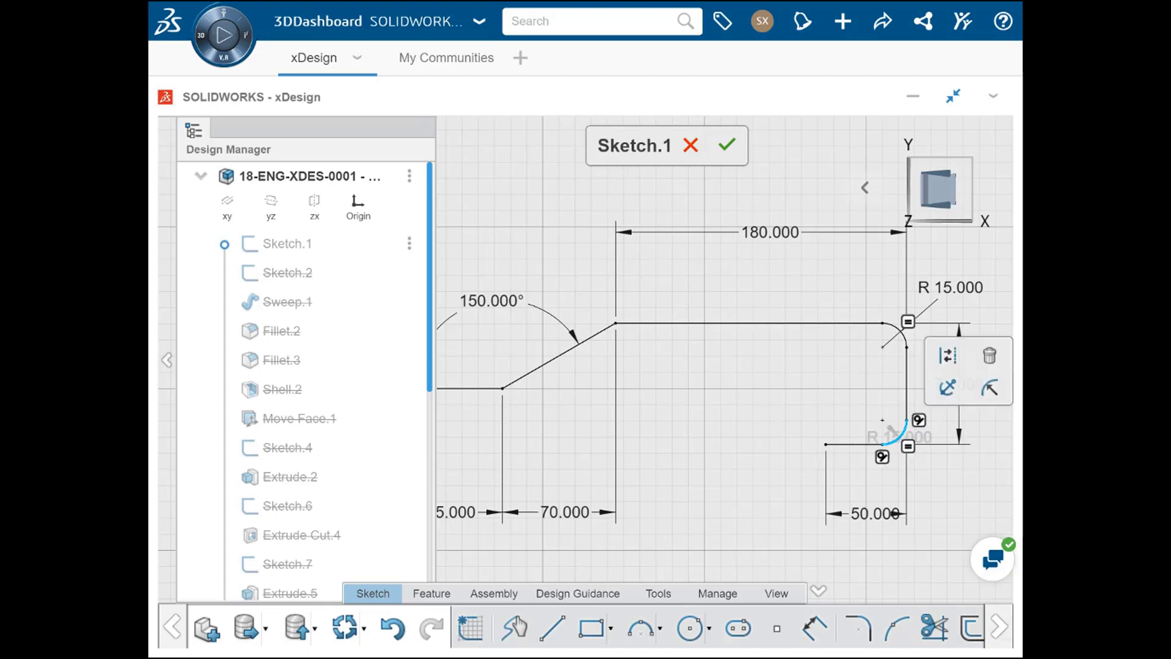
click(886, 462)
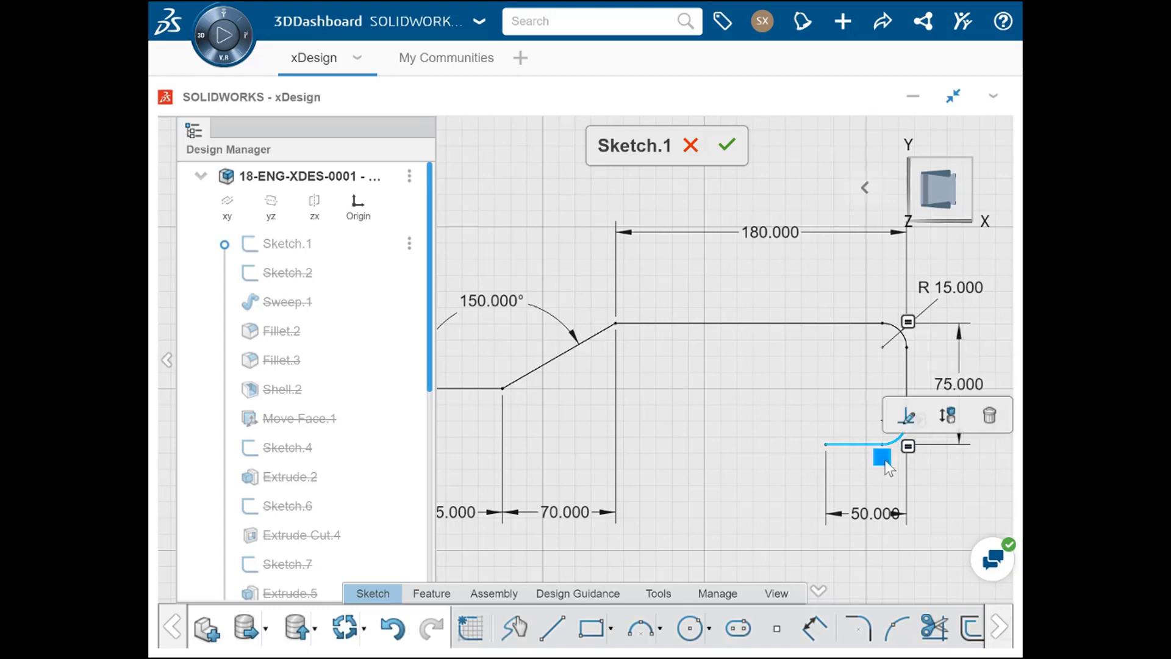
click(989, 421)
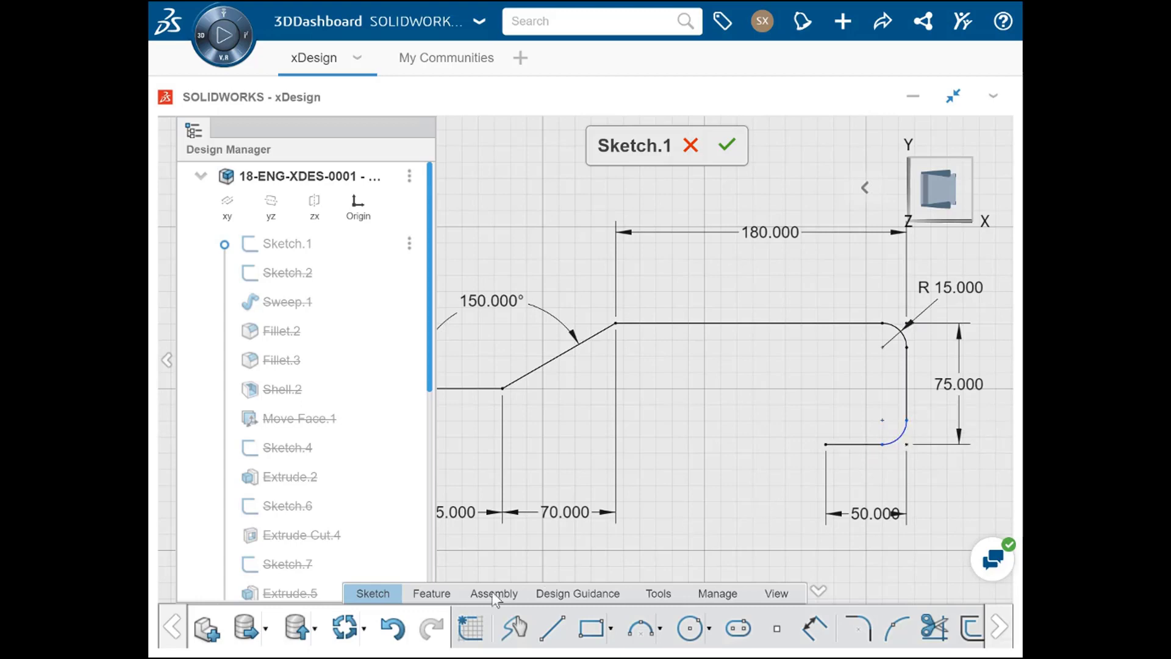
click(393, 629)
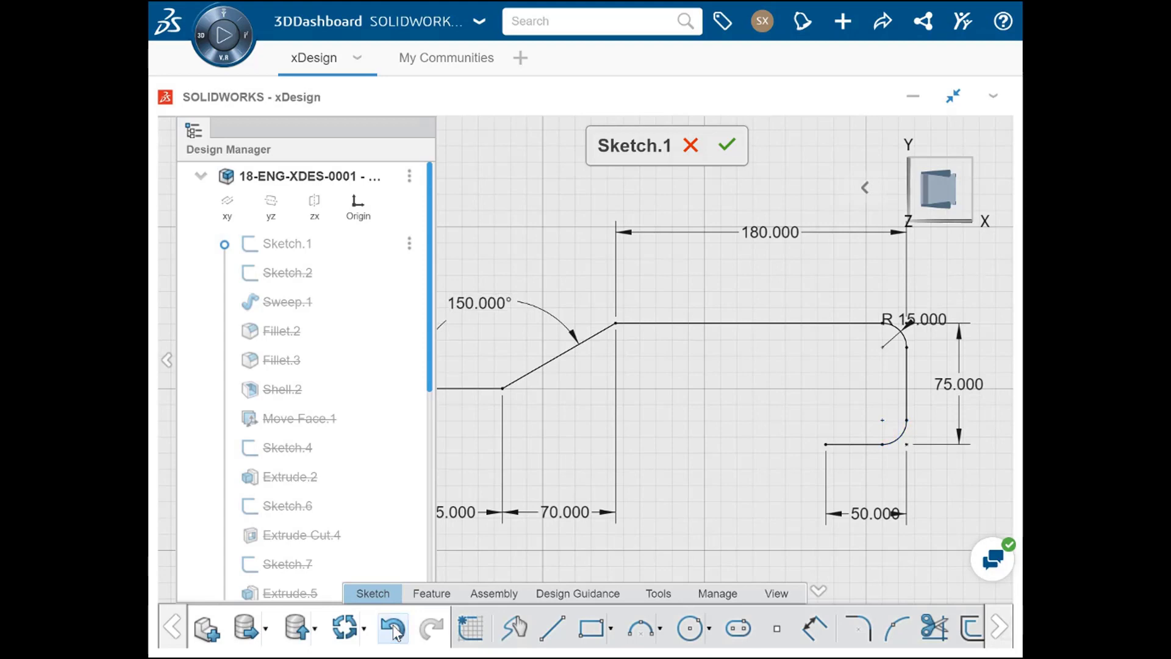
Exit Sketch.1 and review the end pad outlines and hole circles in Sketch.4, leaving that sketch unchanged
click(729, 144)
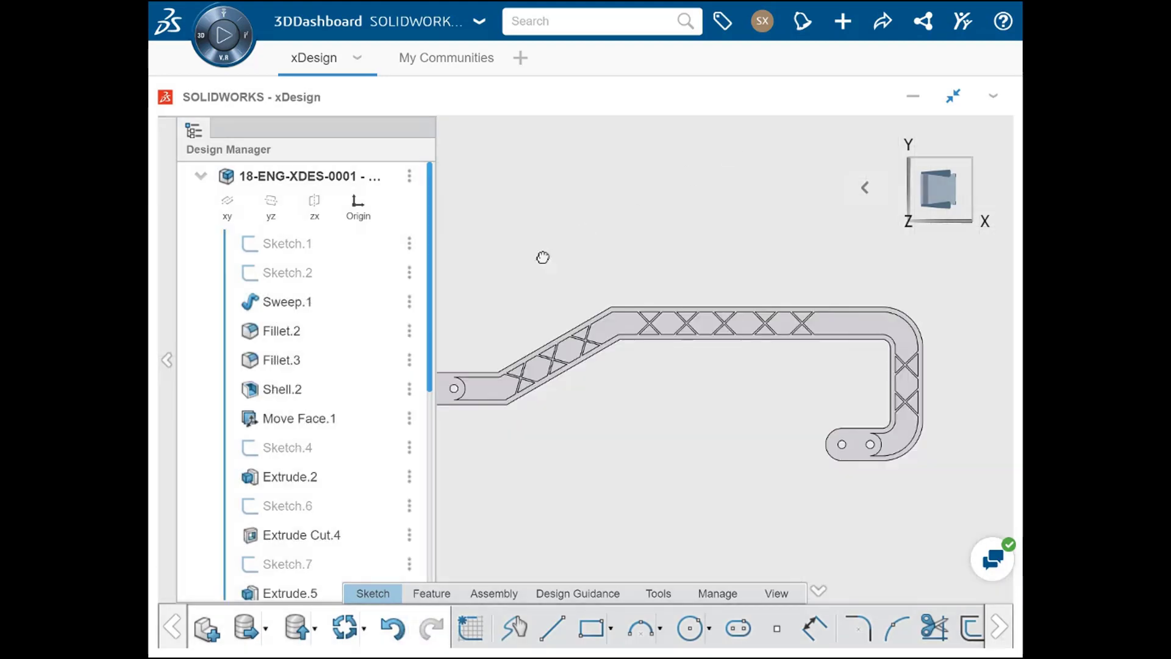
middle_drag(543, 258, 622, 282)
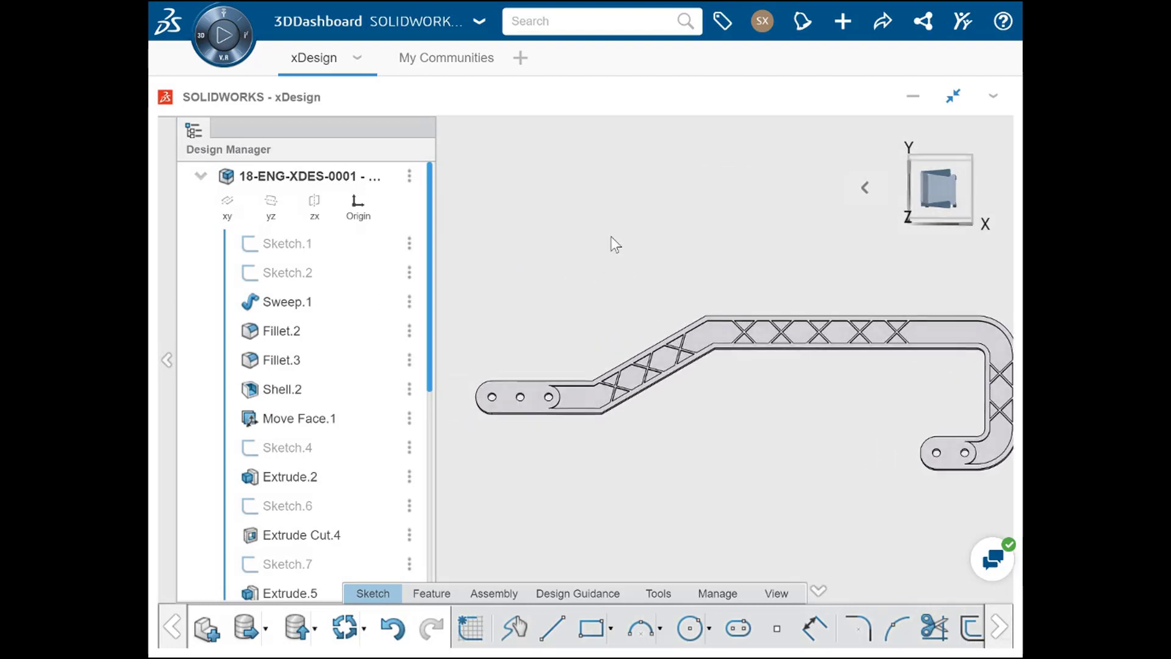
middle_drag(611, 237, 661, 160)
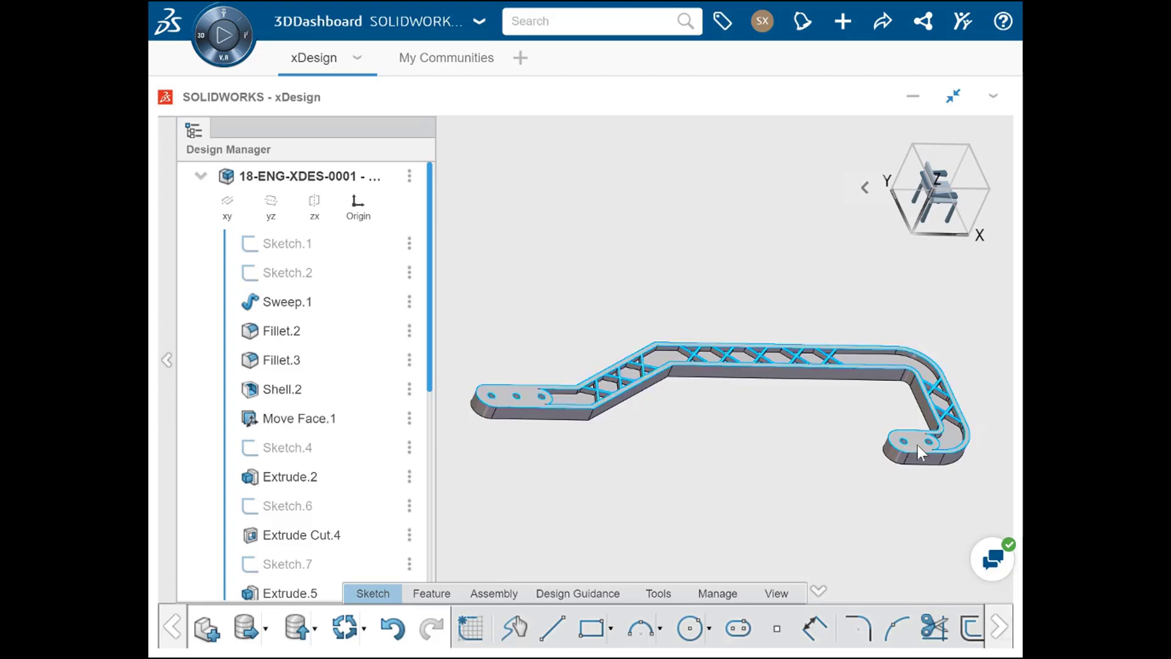
double_click(294, 449)
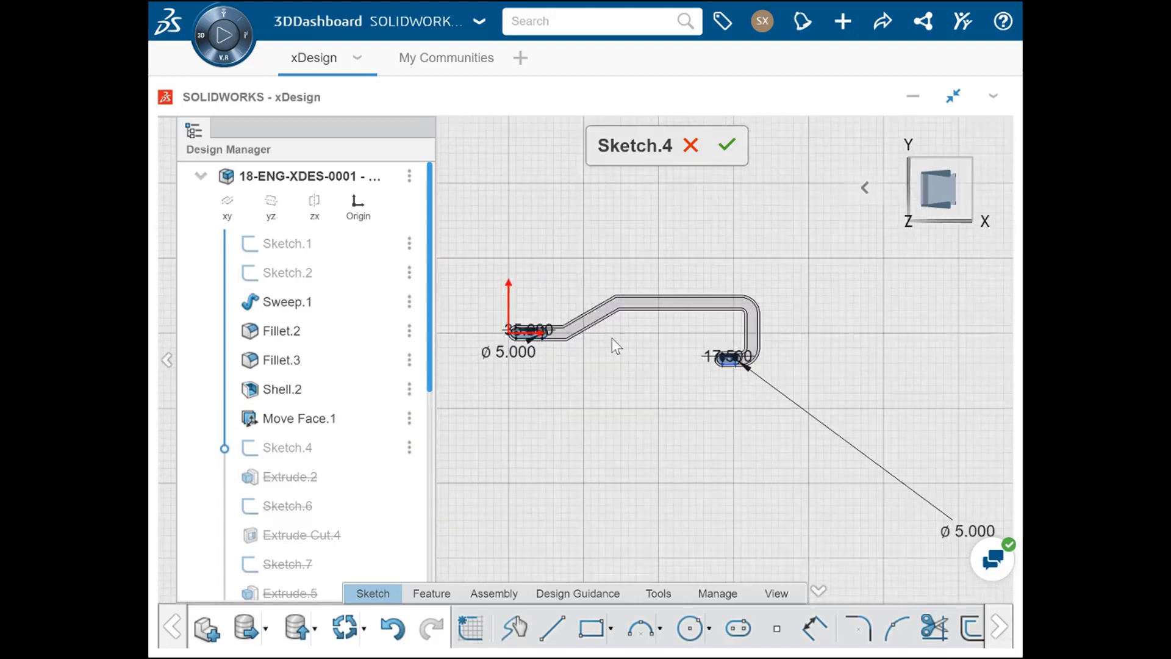
scroll(612, 339, up, 5)
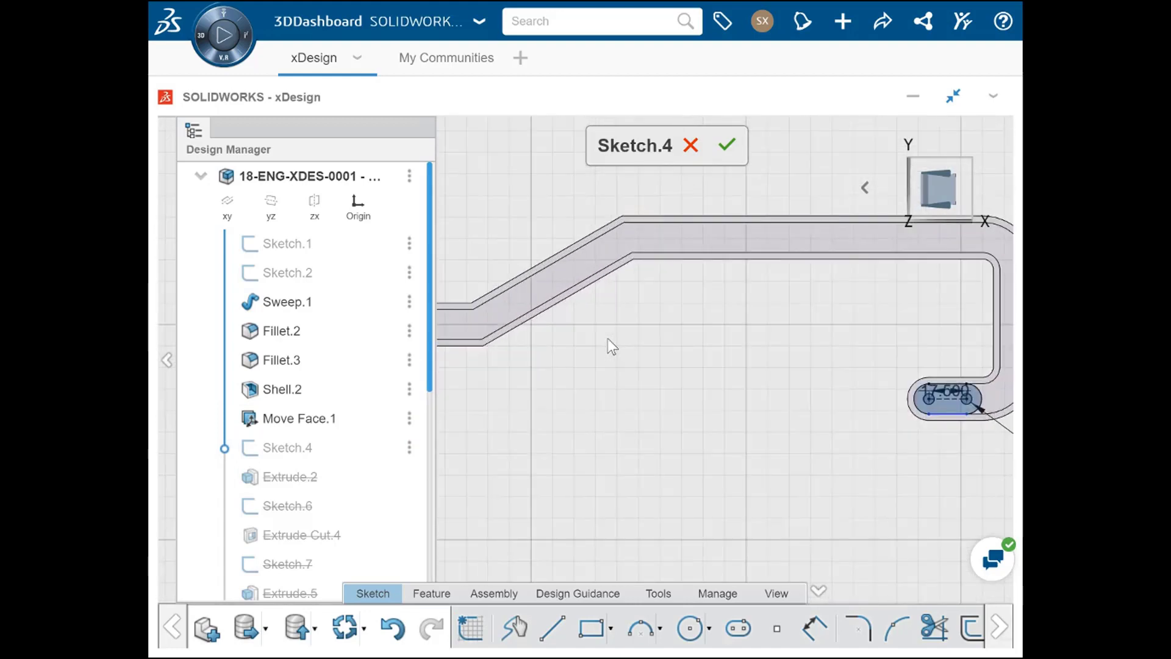
mouse_move(567, 346)
middle_down()
mouse_move(698, 389)
mouse_move(788, 383)
middle_up()
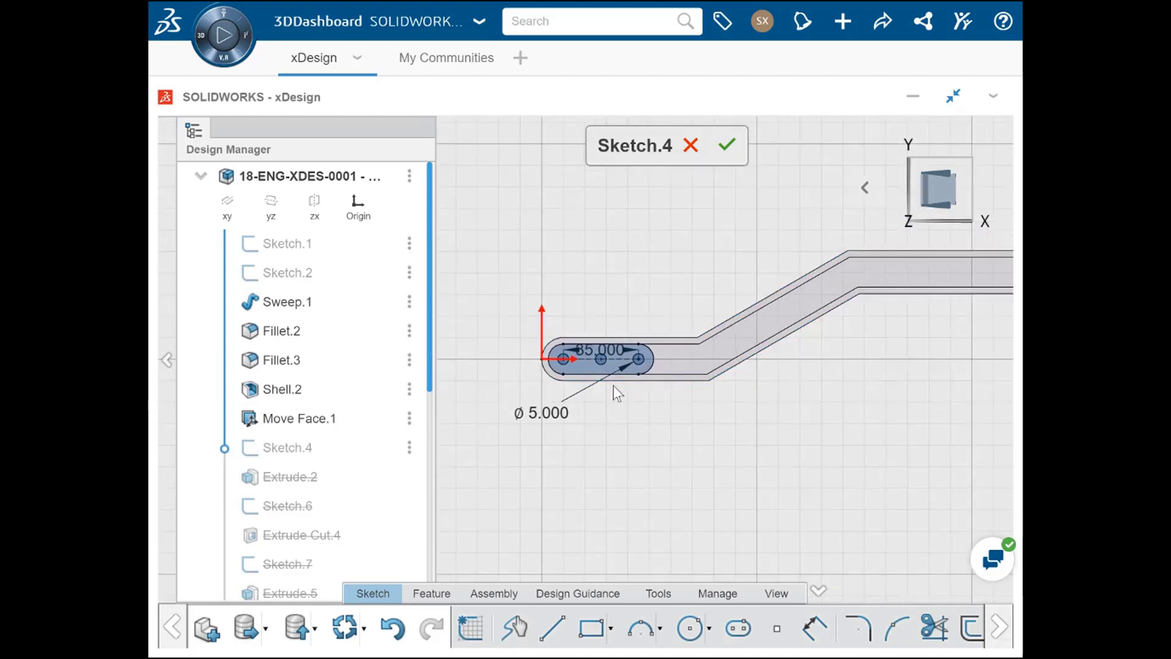
click(727, 145)
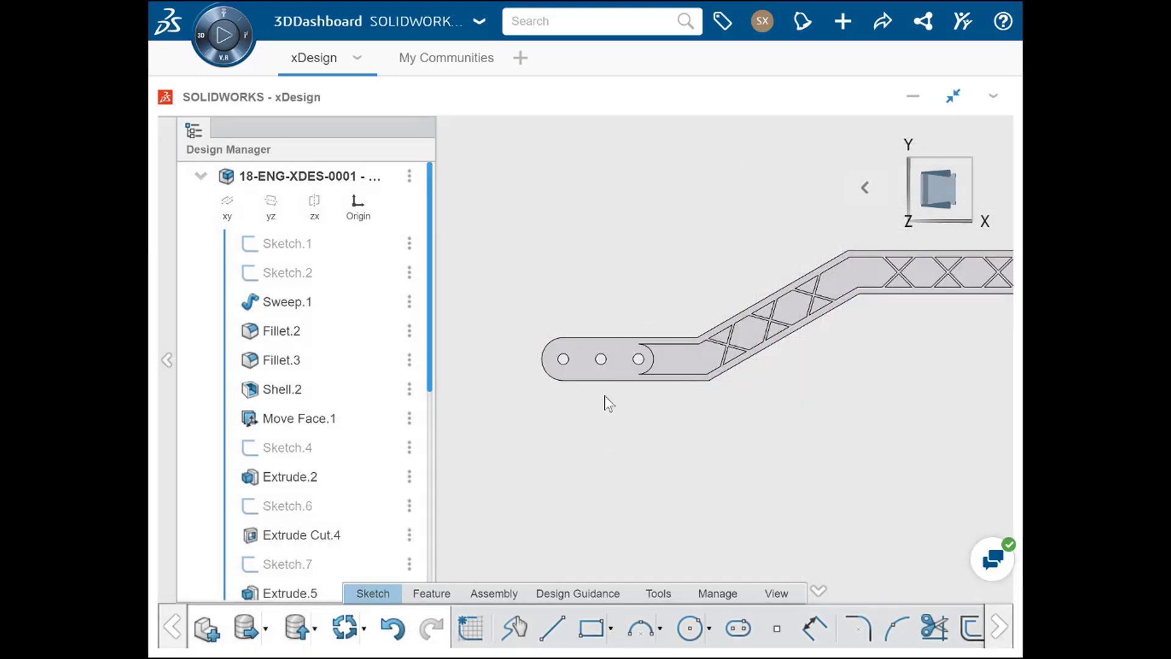
Roll the history back to Extrude.2 and forward to Extrude Cut.4 while examining the holes in the handle's three-hole end pad
ctrl+middle_drag(628, 400, 667, 422)
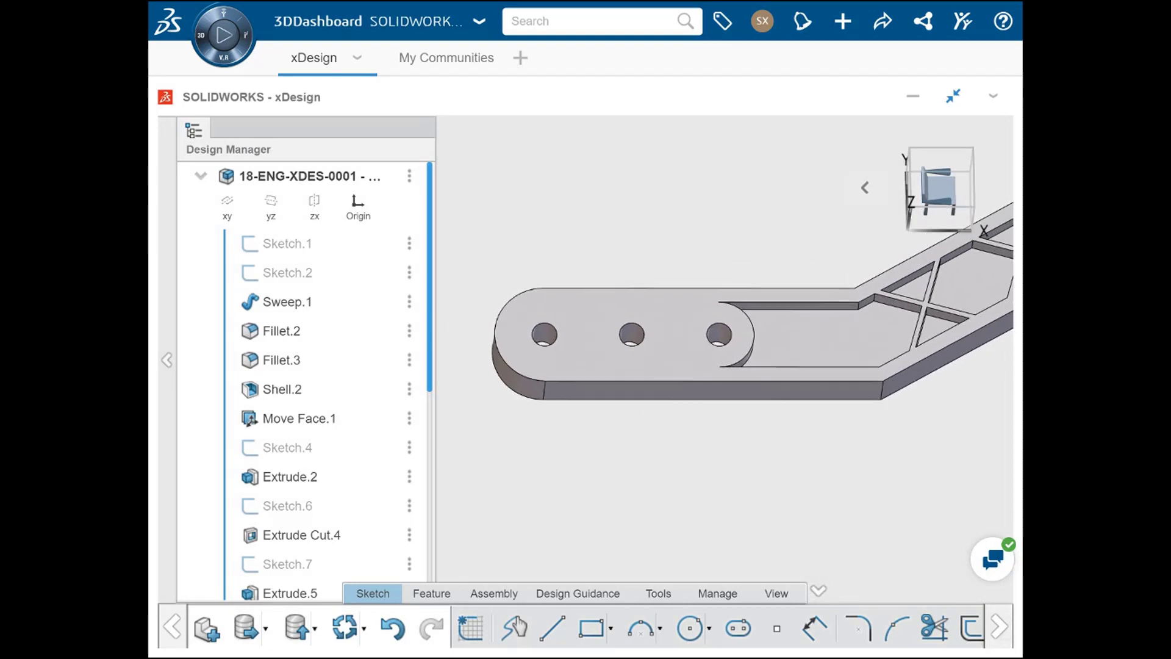
scroll(393, 357, down, 5)
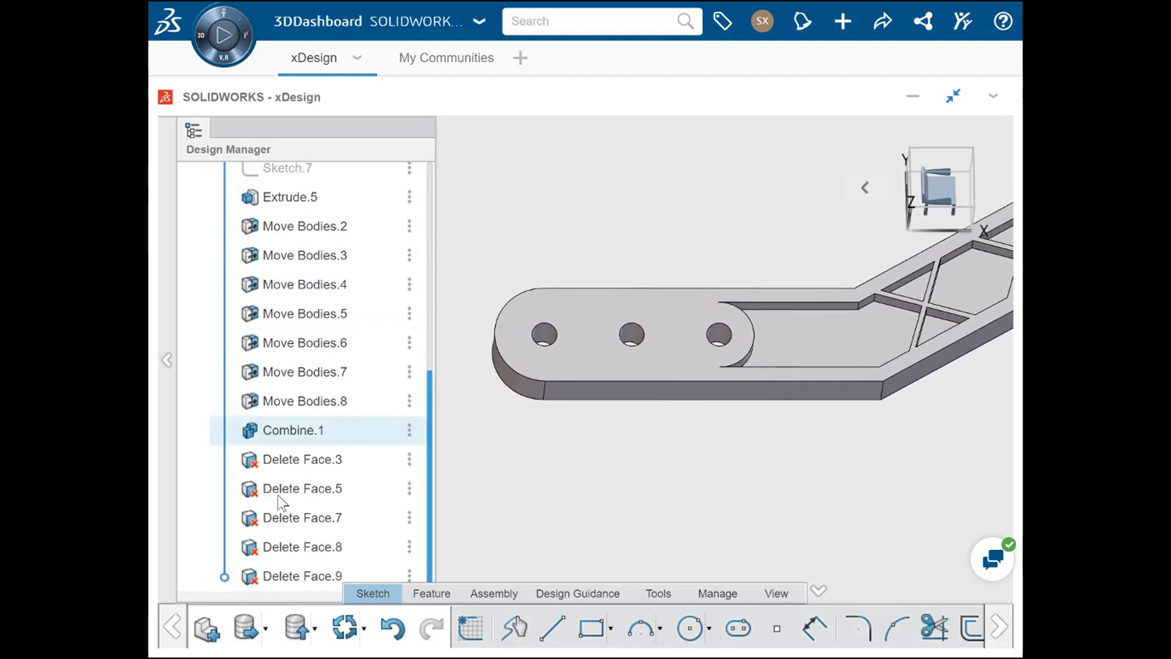
drag(224, 577, 225, 480)
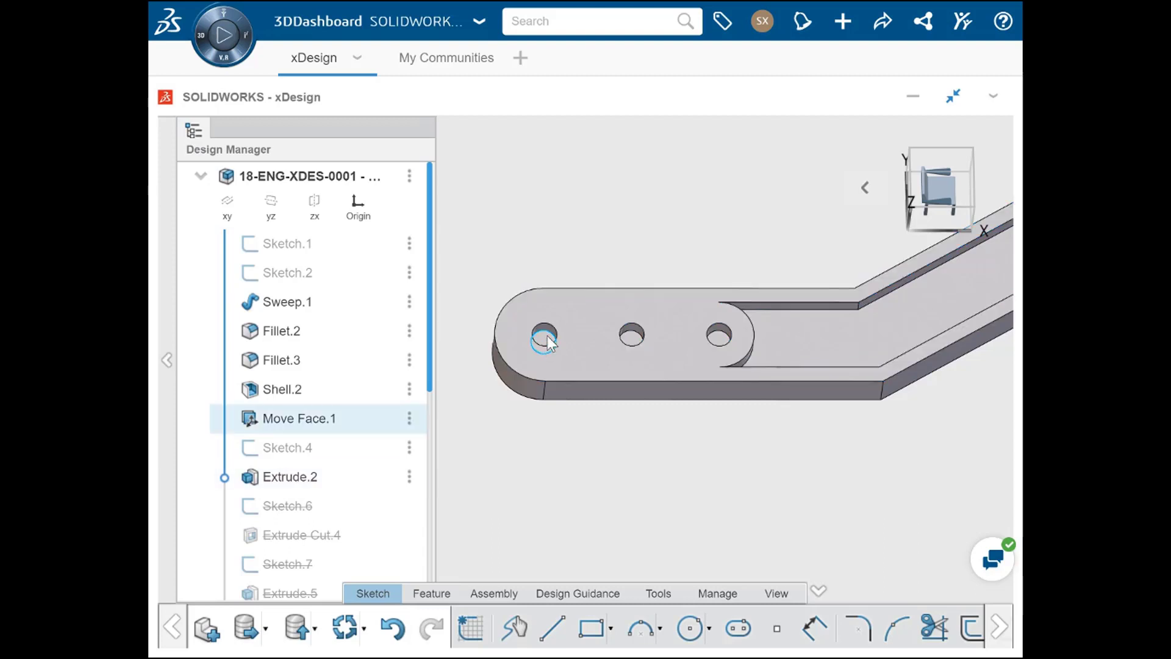
drag(224, 477, 231, 547)
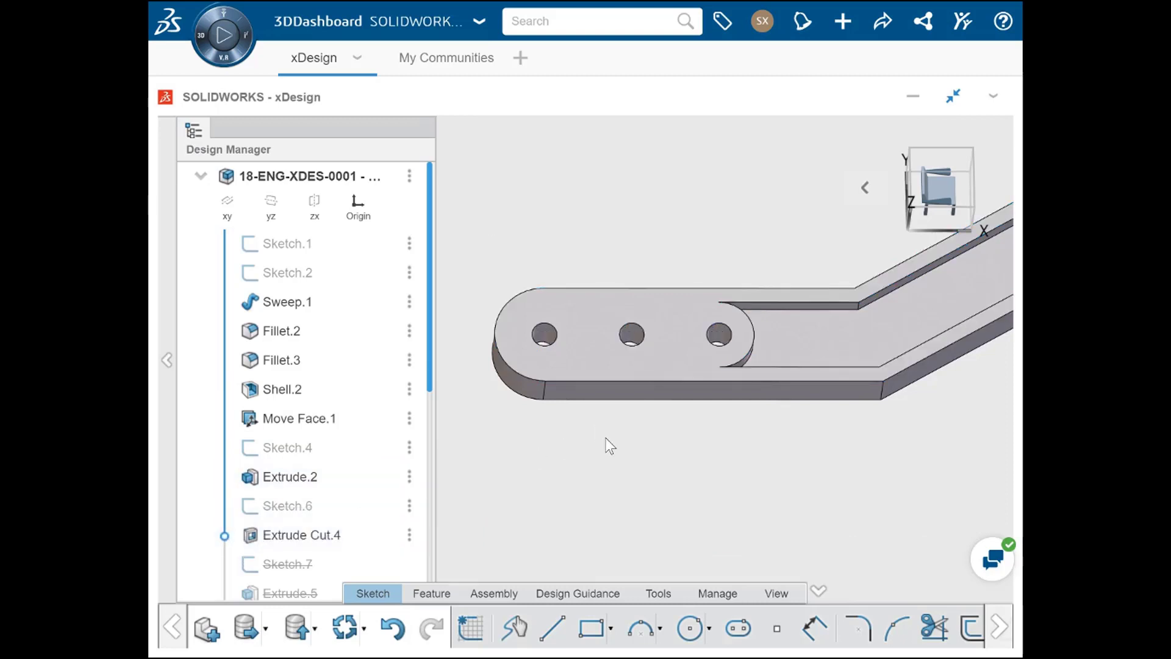
mouse_move(606, 442)
middle_down()
mouse_move(610, 490)
mouse_move(632, 469)
mouse_move(593, 464)
mouse_move(586, 450)
mouse_move(610, 455)
middle_up()
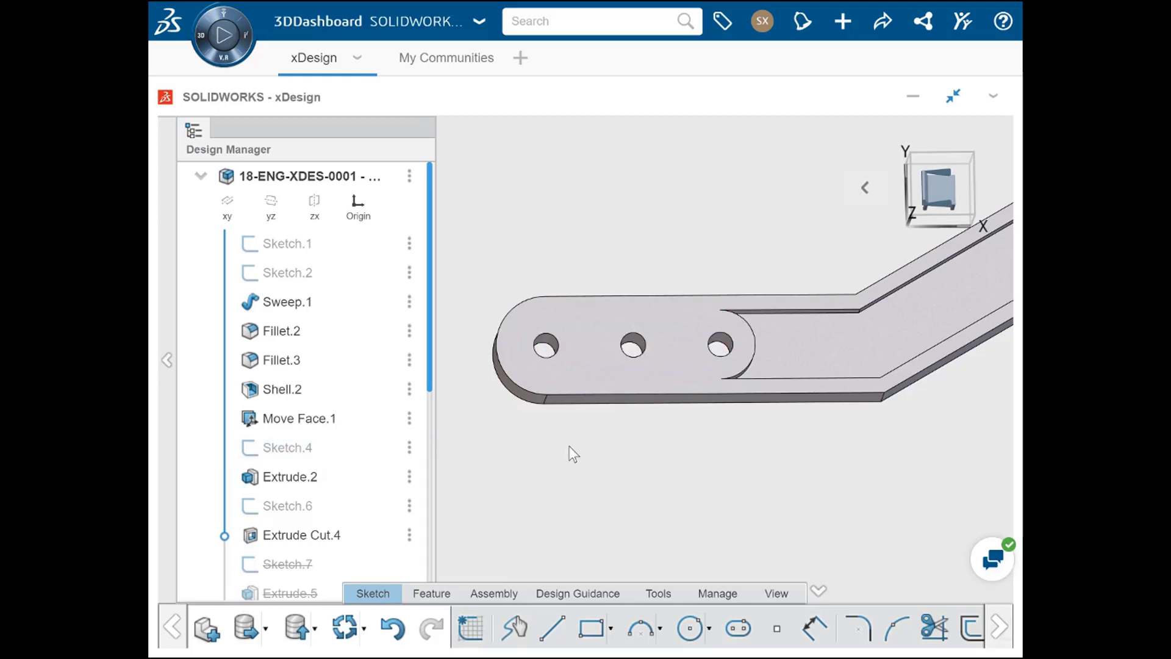
Roll the history back to Fillet.3 and forward to Shell.2 to examine how shelling hollows the handle
scroll(570, 446, down, 5)
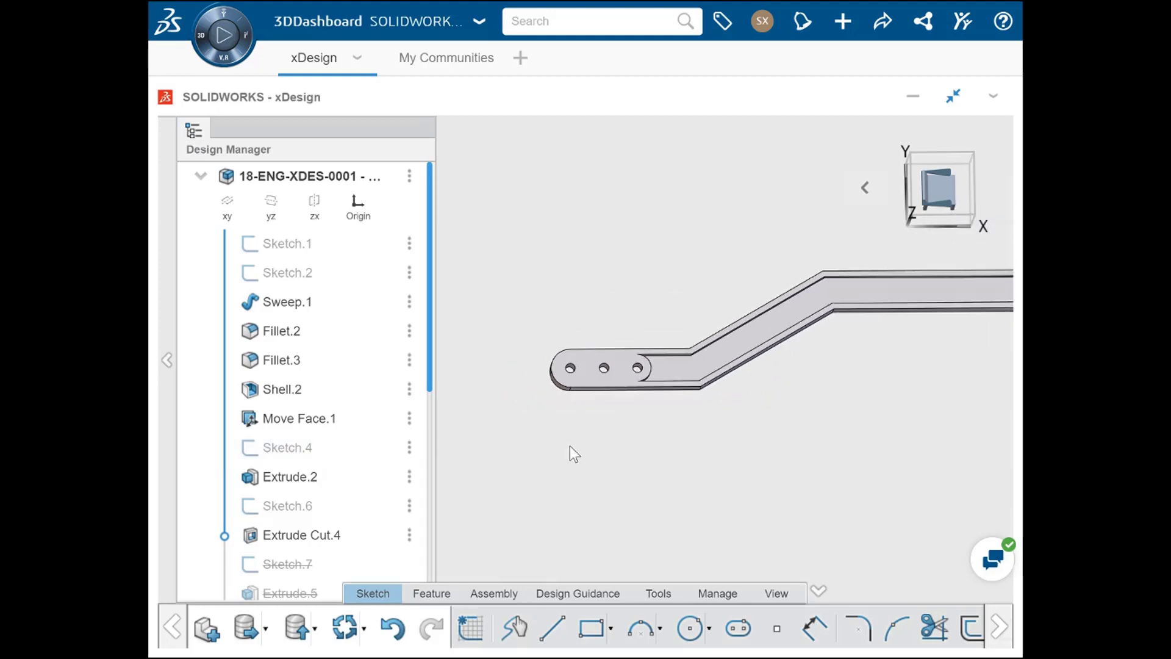
scroll(575, 446, down, 2)
ctrl+middle_drag(777, 450, 705, 451)
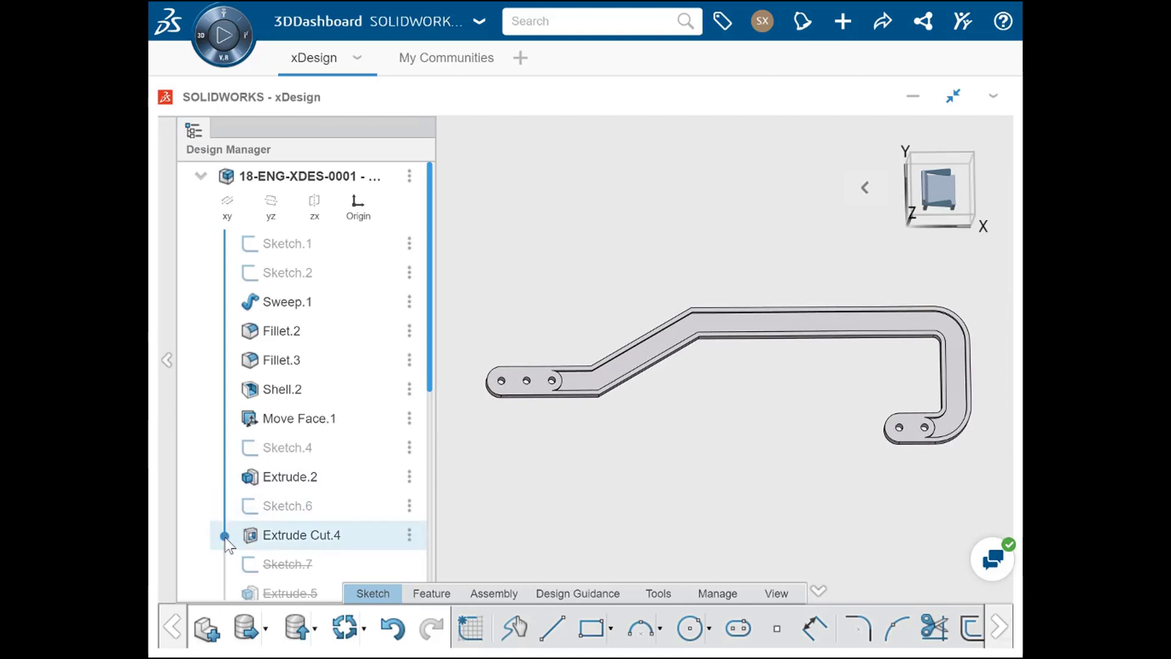
mouse_move(225, 529)
mouse_down()
mouse_move(225, 302)
mouse_move(224, 360)
mouse_up()
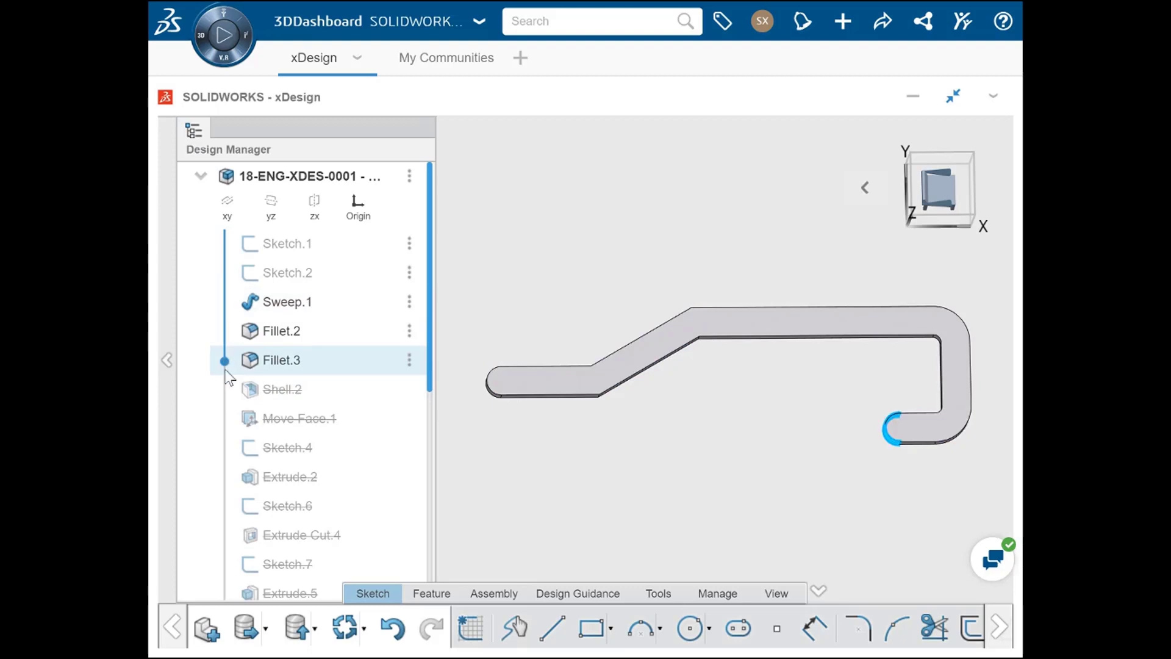
drag(229, 377, 231, 394)
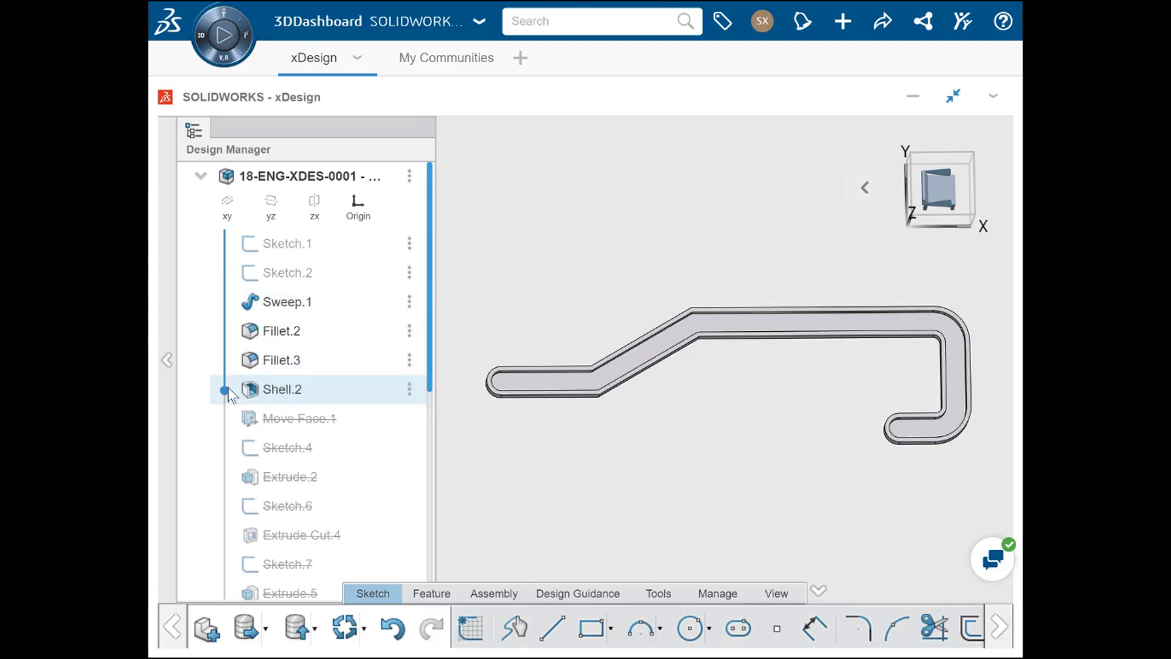
middle_drag(680, 406, 702, 417)
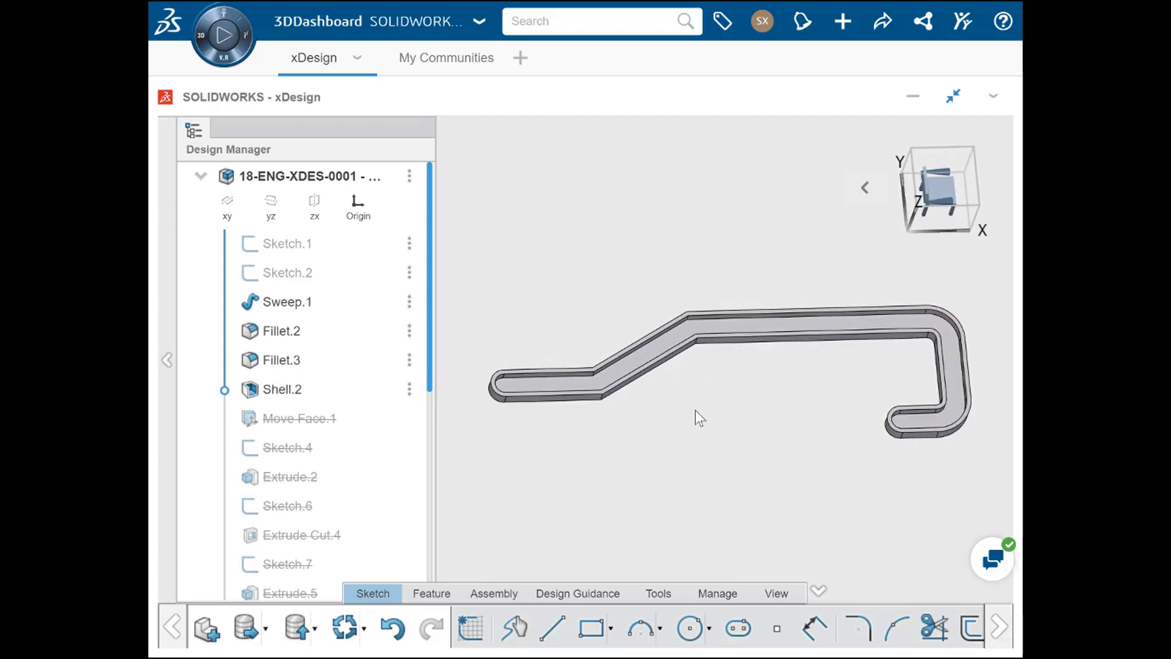
Roll the history forward to the last feature, Delete Face.9, and examine the complete handle with its cross ribs
click(251, 393)
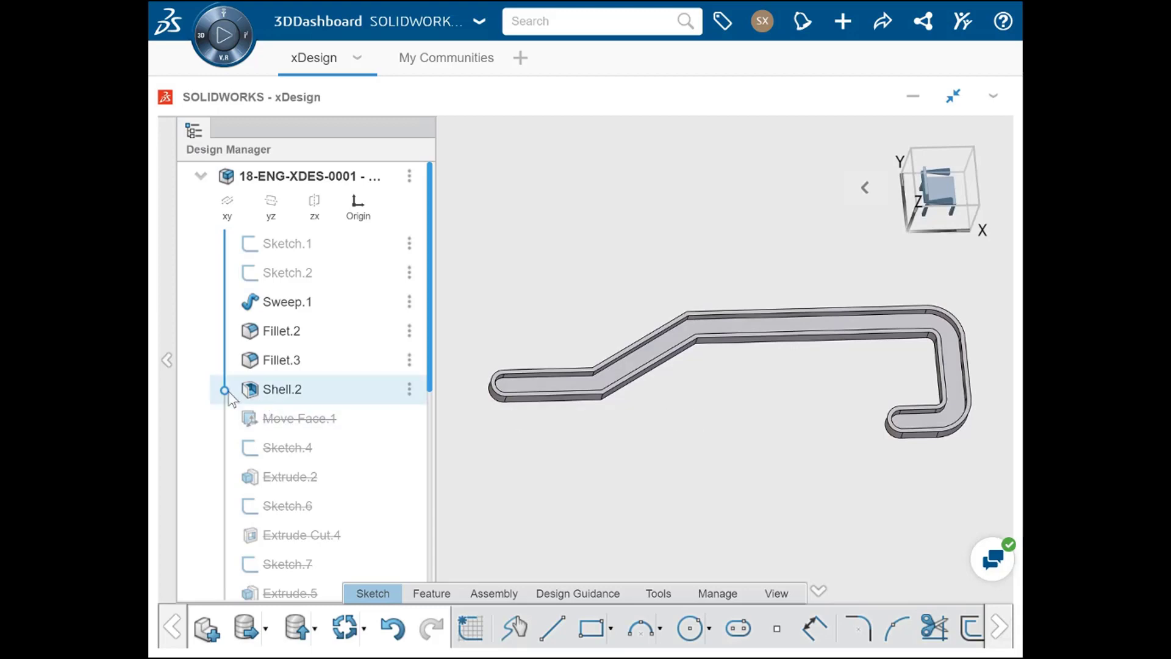
drag(224, 389, 225, 577)
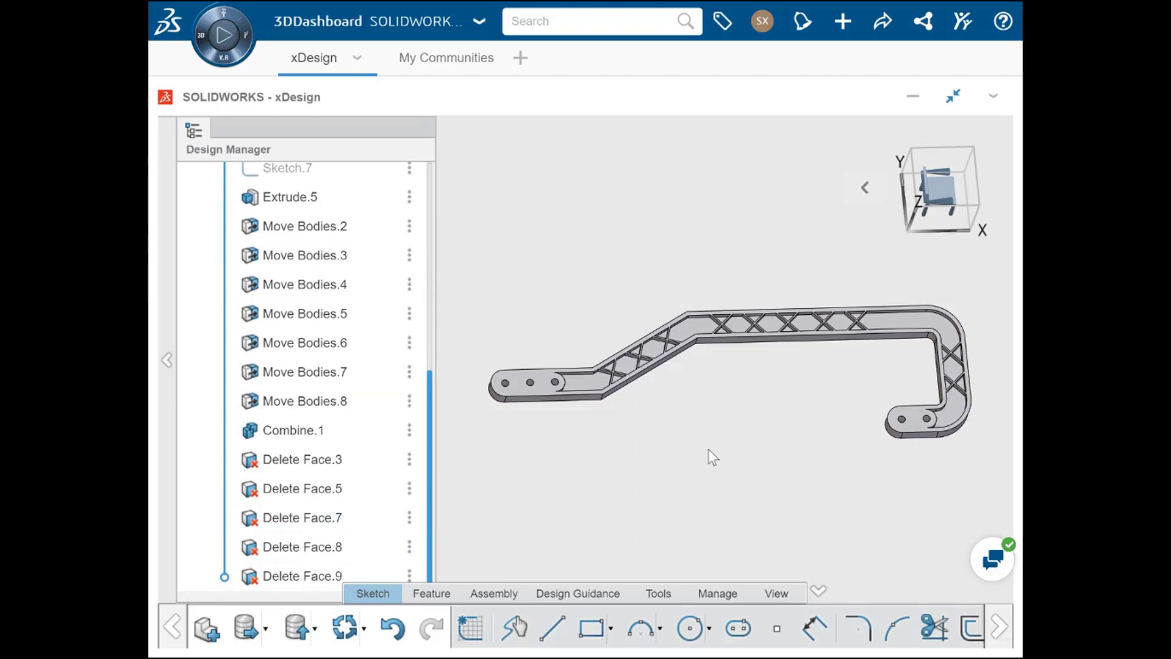
mouse_move(734, 455)
middle_down()
mouse_move(737, 392)
mouse_move(766, 394)
mouse_move(811, 460)
mouse_move(740, 408)
mouse_move(671, 214)
mouse_move(699, 415)
mouse_move(720, 452)
middle_up()
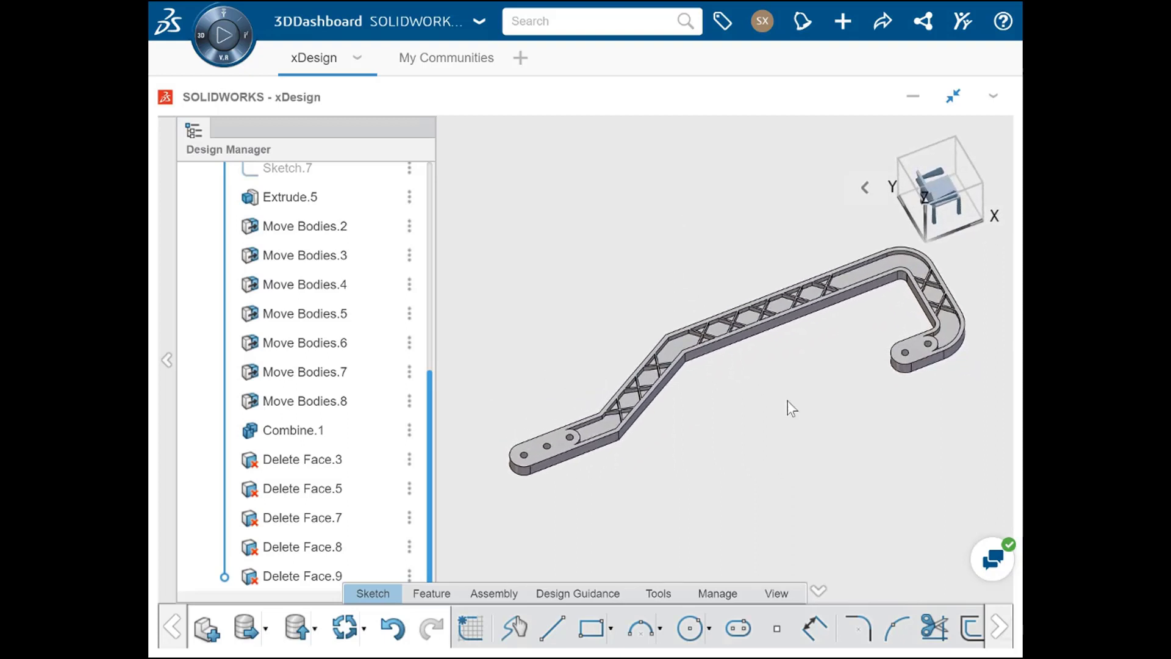
ctrl+middle_drag(788, 424, 755, 448)
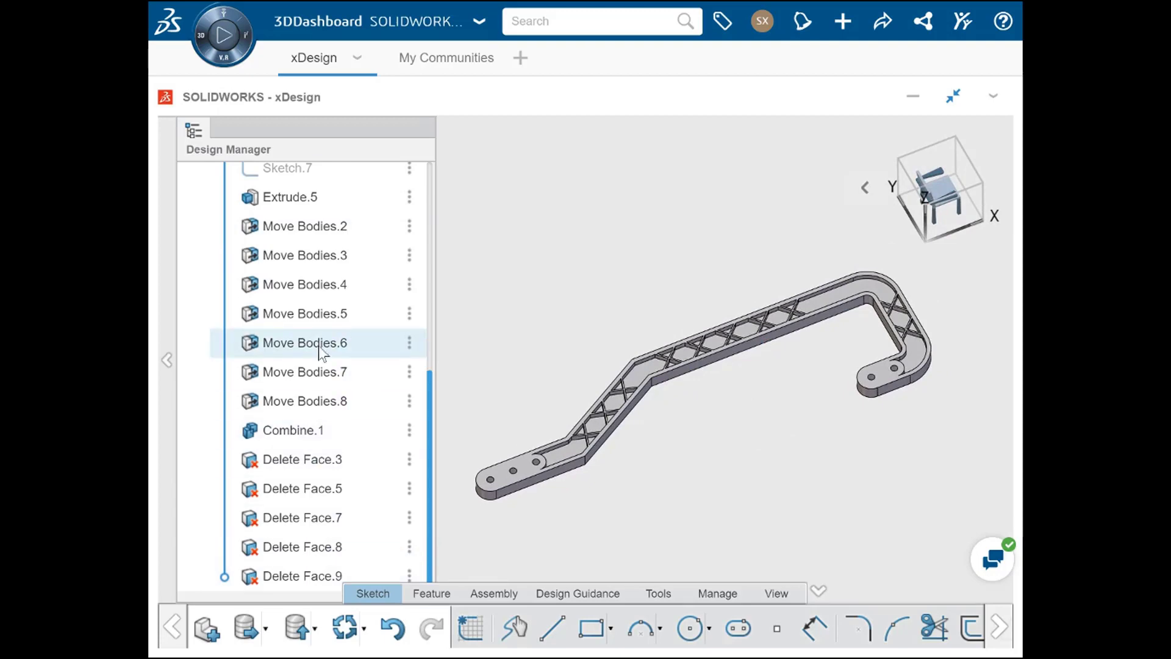
scroll(312, 345, up, 6)
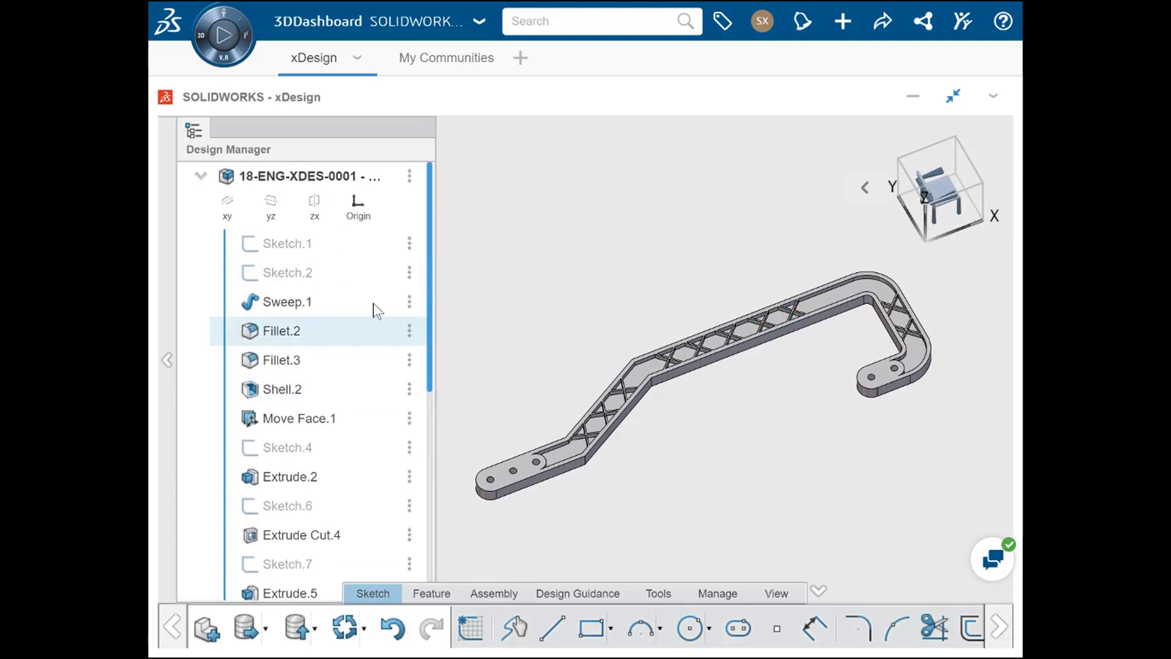